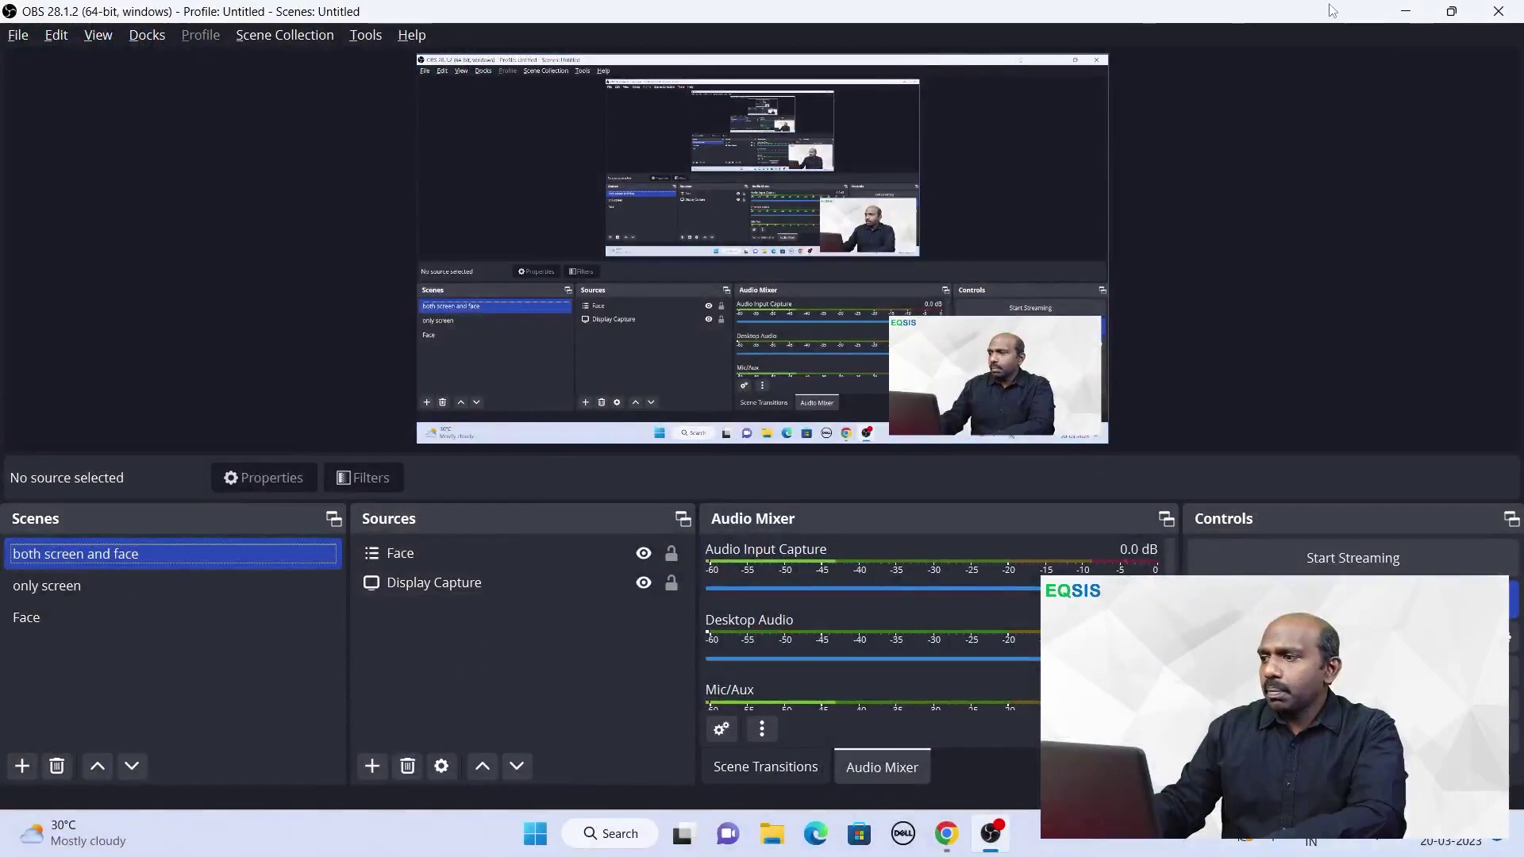
Step: Go to Primer on eqsis.com and open the Spot-Futures Arbitrage table under Derivative Scanners
{"action": "left_click", "coordinate": [1405, 13]}
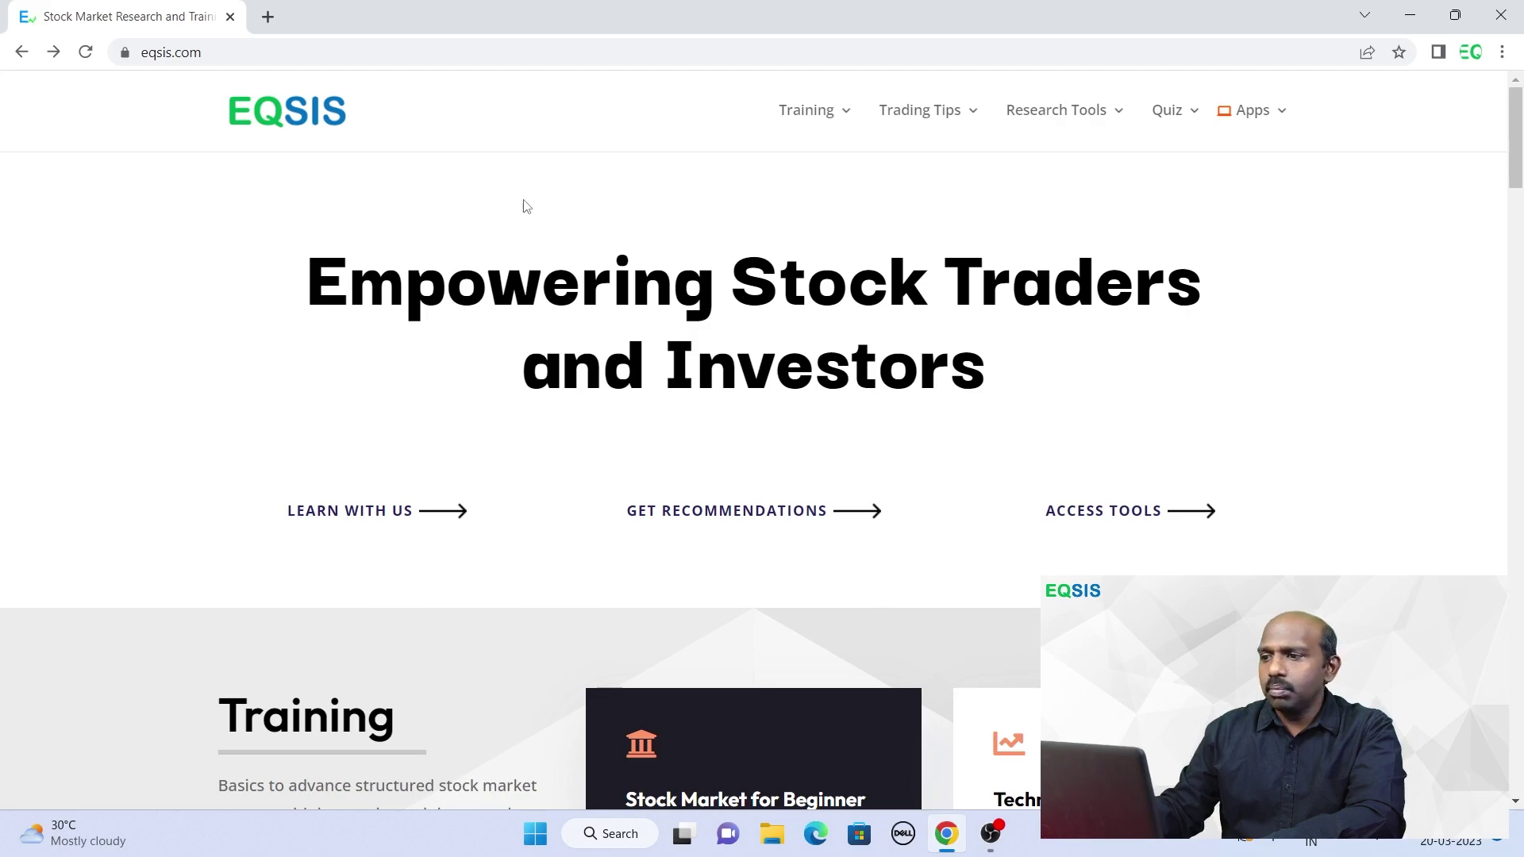
{"action": "mouse_move", "coordinate": [1258, 128]}
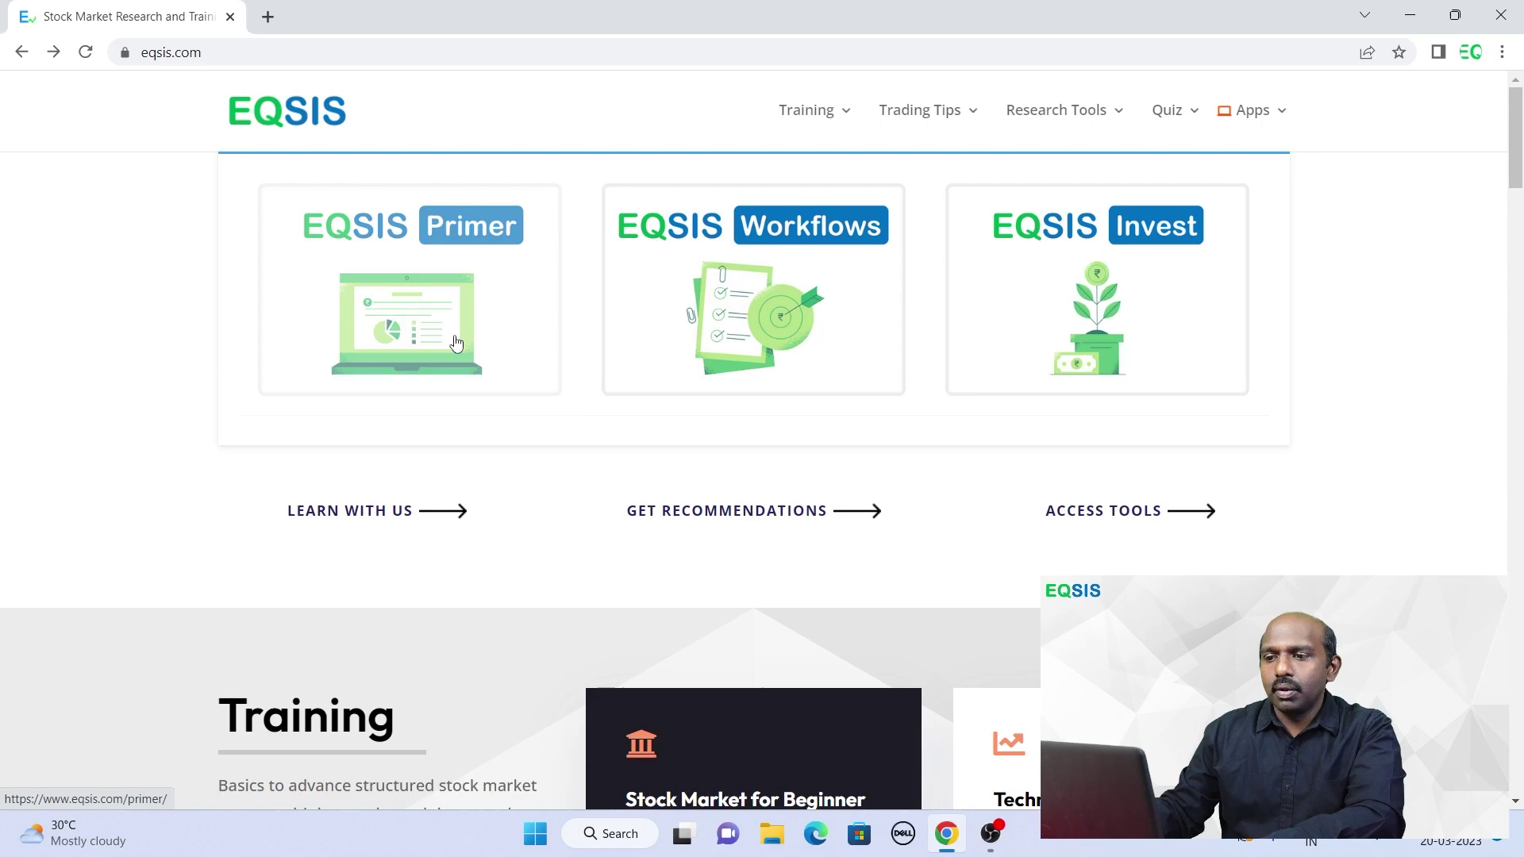
{"action": "left_click", "coordinate": [456, 343]}
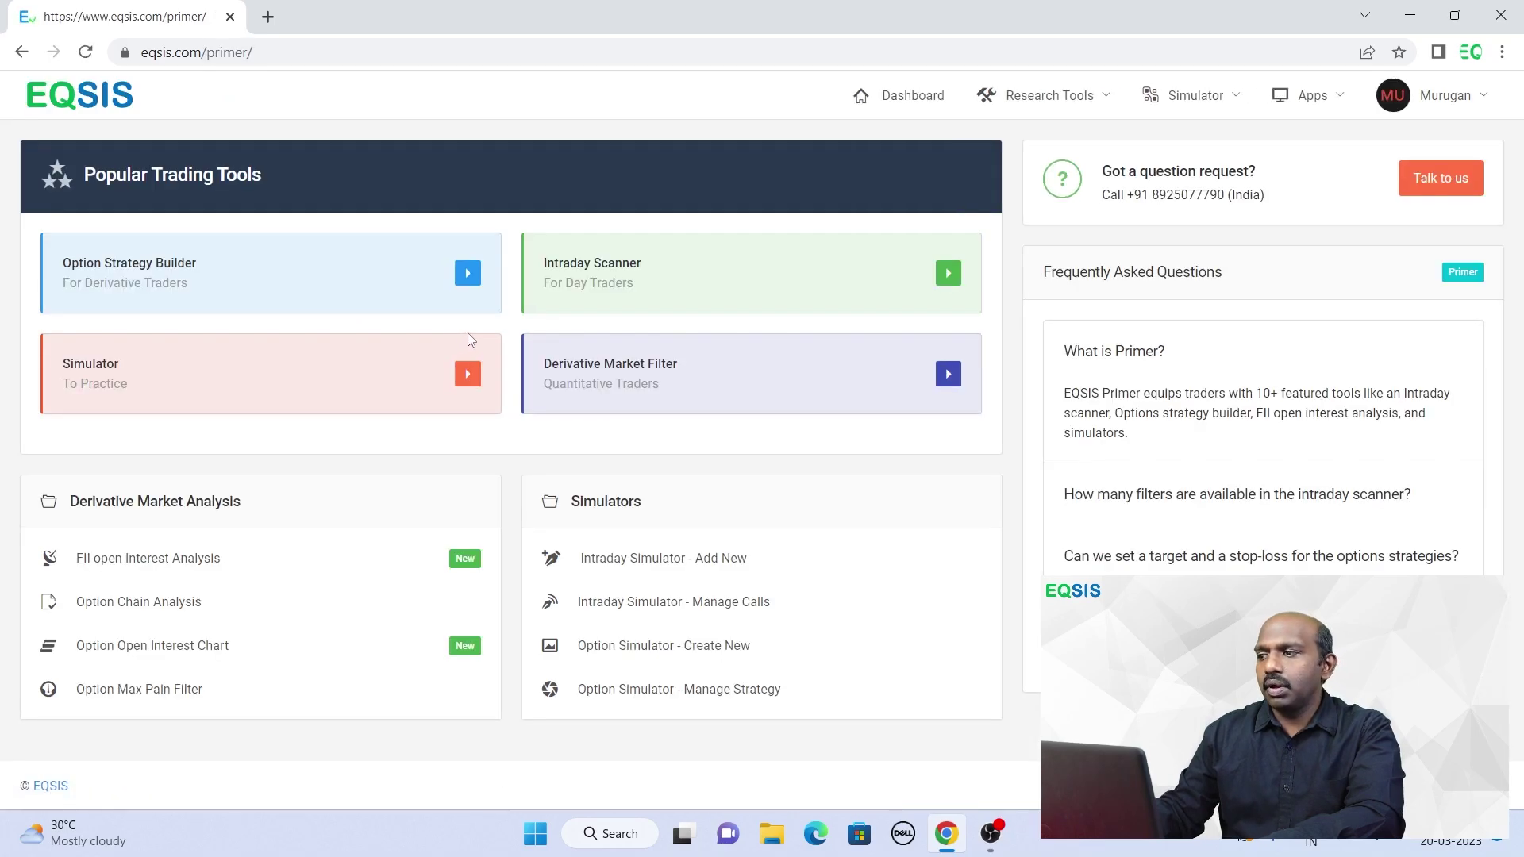
{"action": "mouse_move", "coordinate": [1050, 107]}
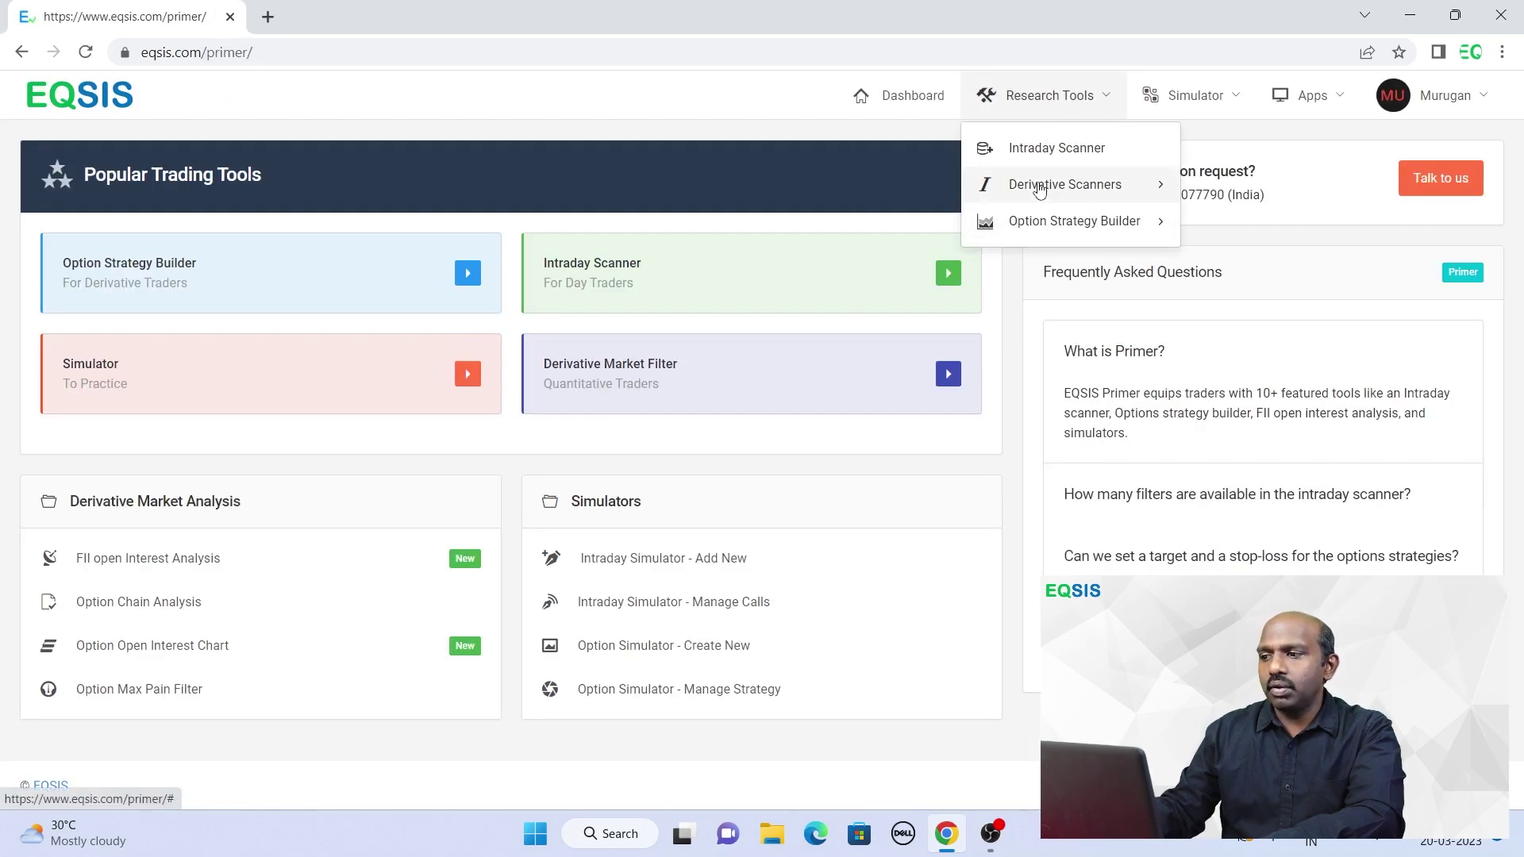
{"action": "mouse_move", "coordinate": [1040, 191]}
{"action": "left_click", "coordinate": [848, 229]}
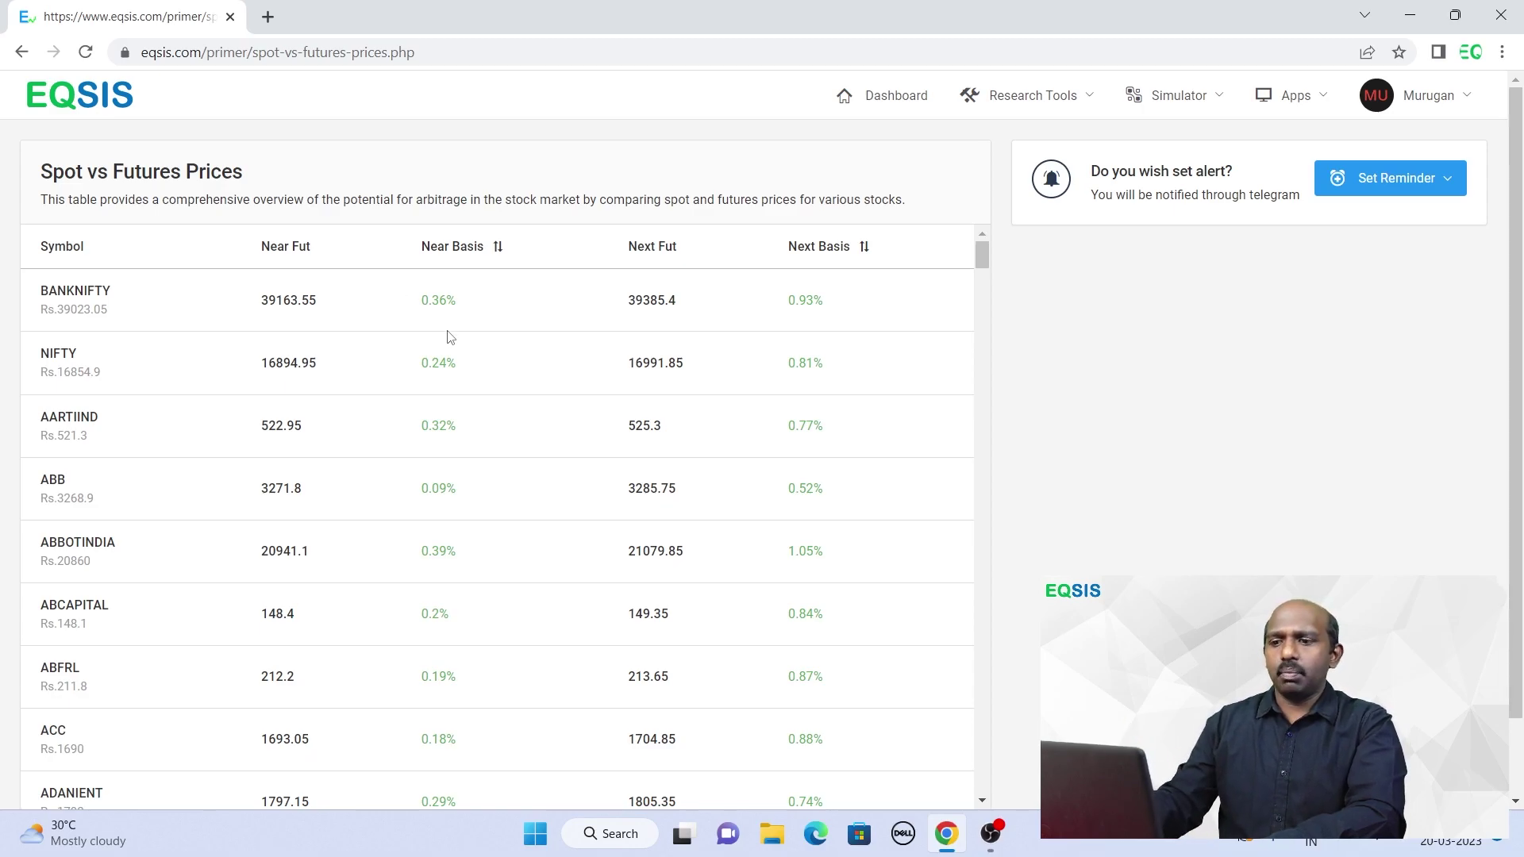
Step: Sort by Near Basis descending, bringing HEROMOTOCO (0.43% near, 0.86% next) to the top
{"action": "left_click", "coordinate": [450, 248]}
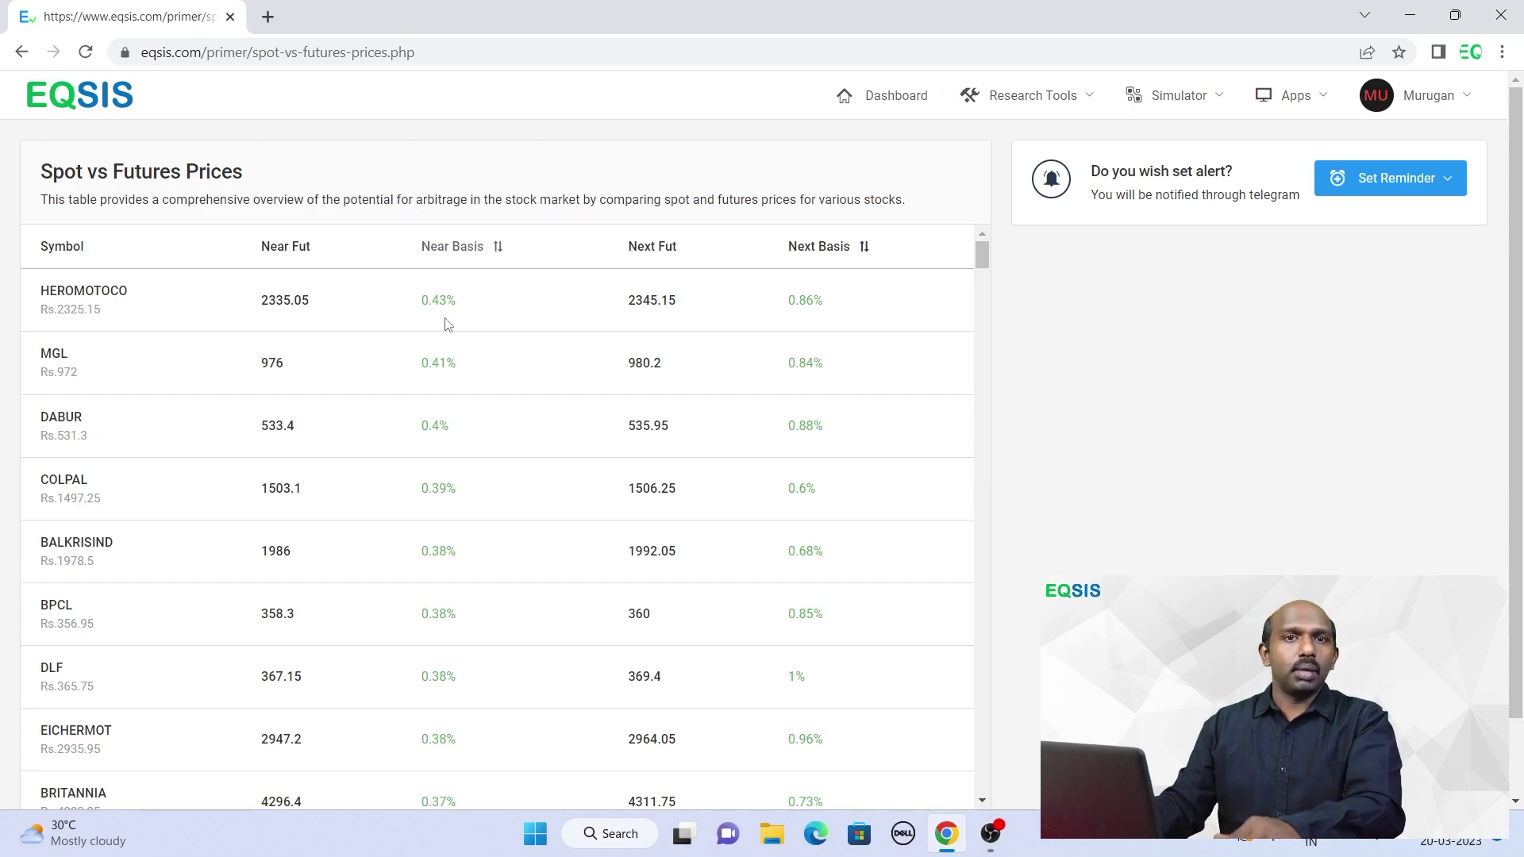
{"action": "left_click", "coordinate": [448, 249]}
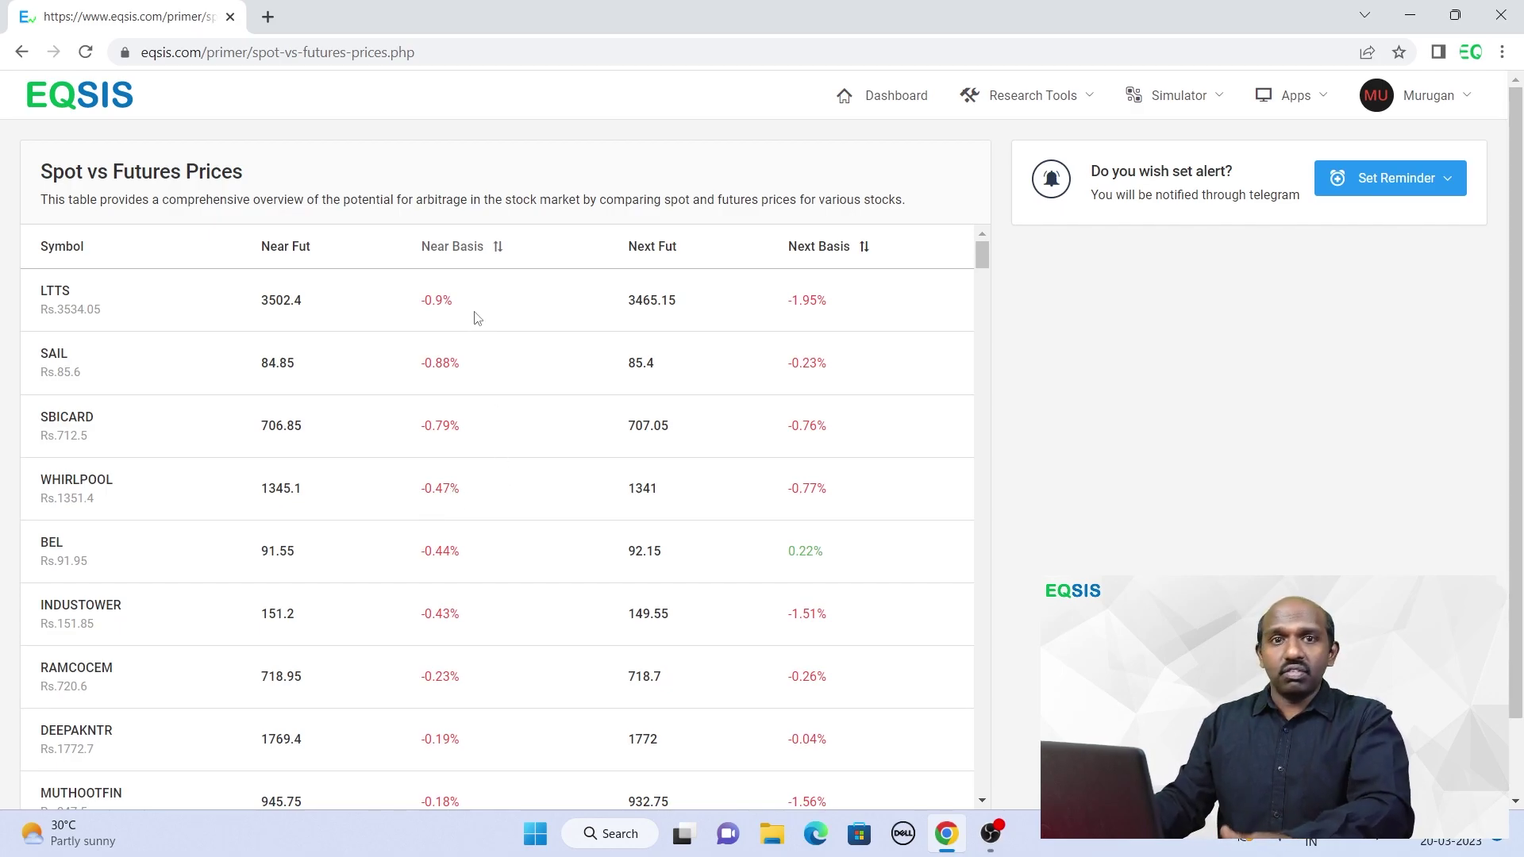
{"action": "left_click", "coordinate": [467, 254]}
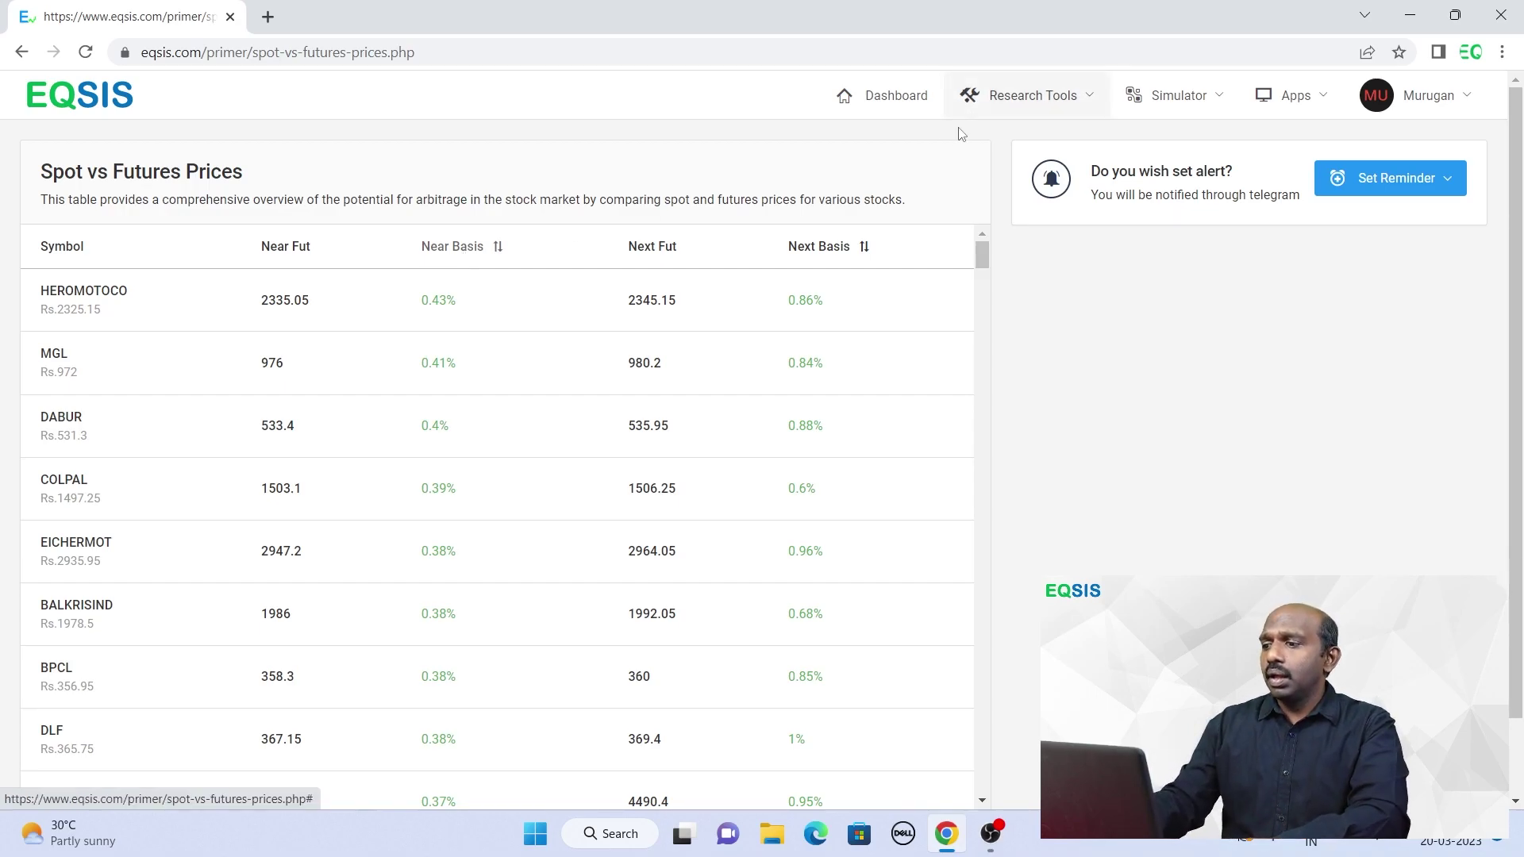
Step: Log out of the EQSIS Primer account from the account menu
{"action": "left_click_drag", "start_coordinate": [1087, 176], "coordinate": [1236, 185]}
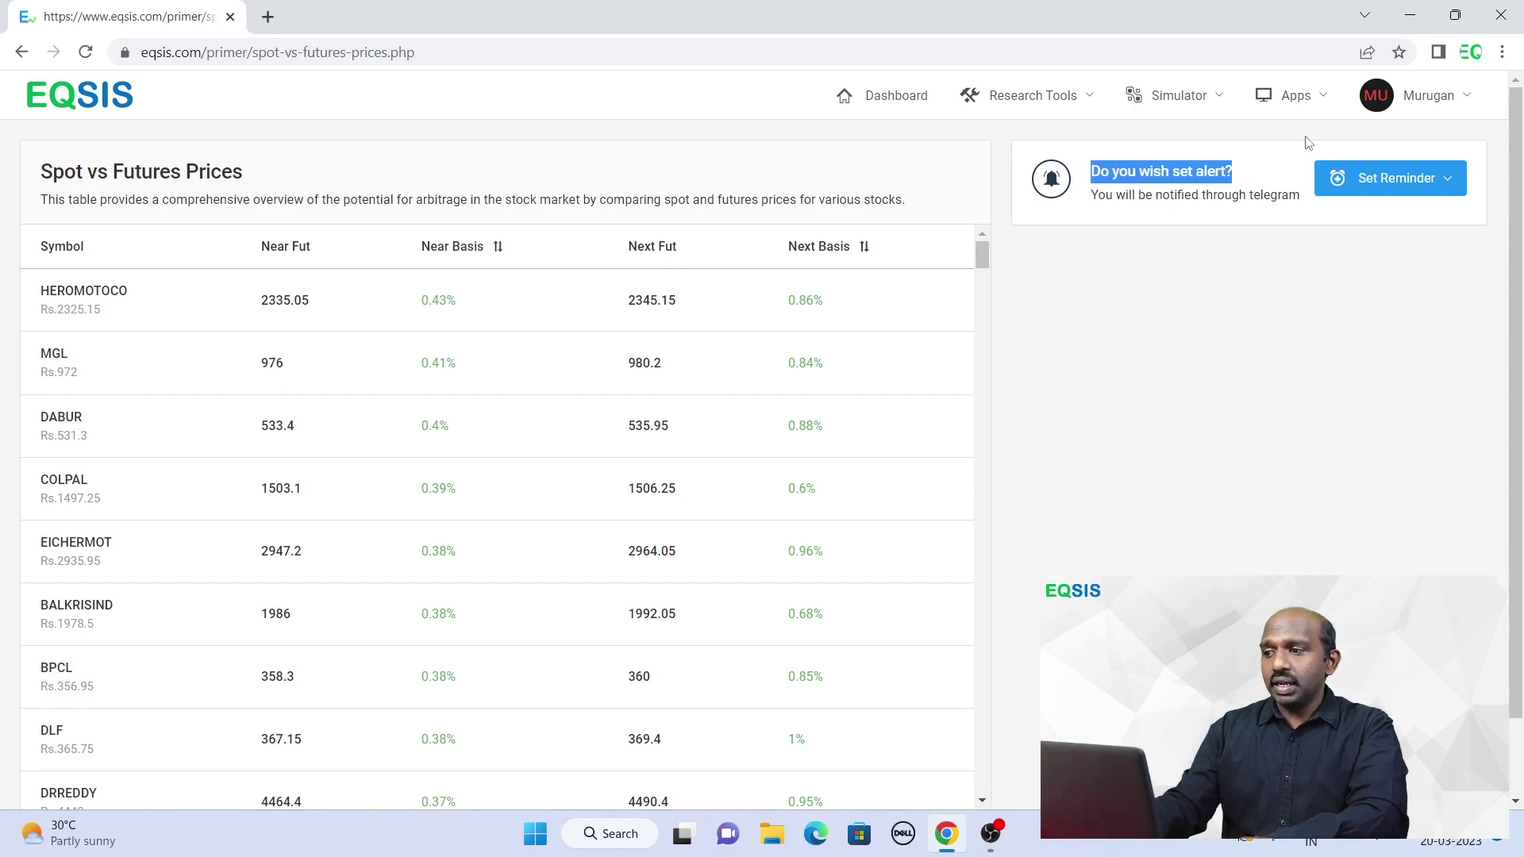
{"action": "left_click", "coordinate": [1421, 95]}
{"action": "left_click", "coordinate": [1349, 232]}
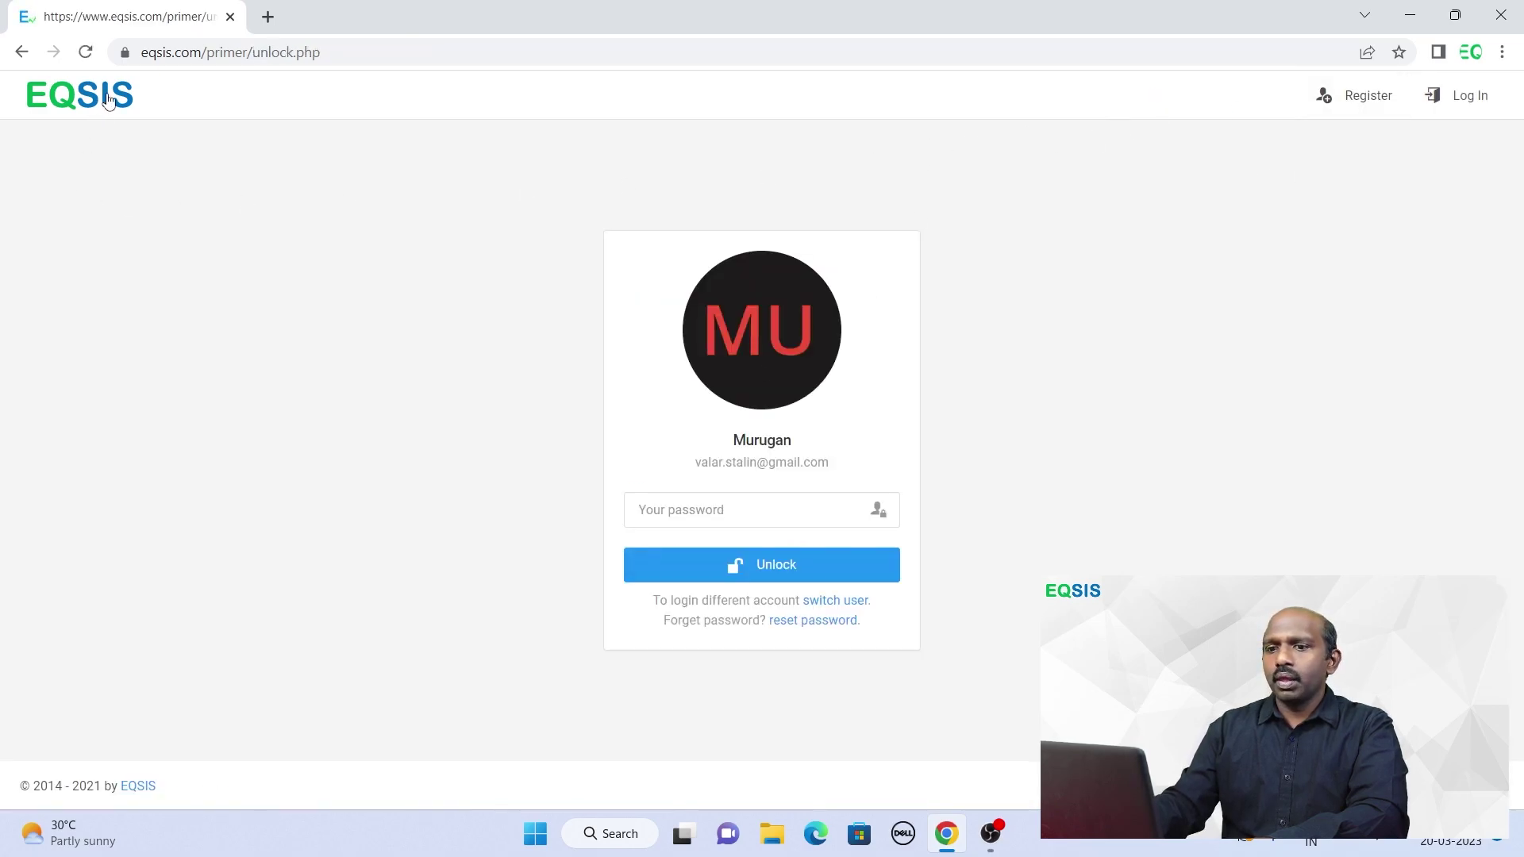
Step: Reopen the Spot Futures Arbitrage page from the Primer home page as a signed-out visitor
{"action": "left_click", "coordinate": [82, 98]}
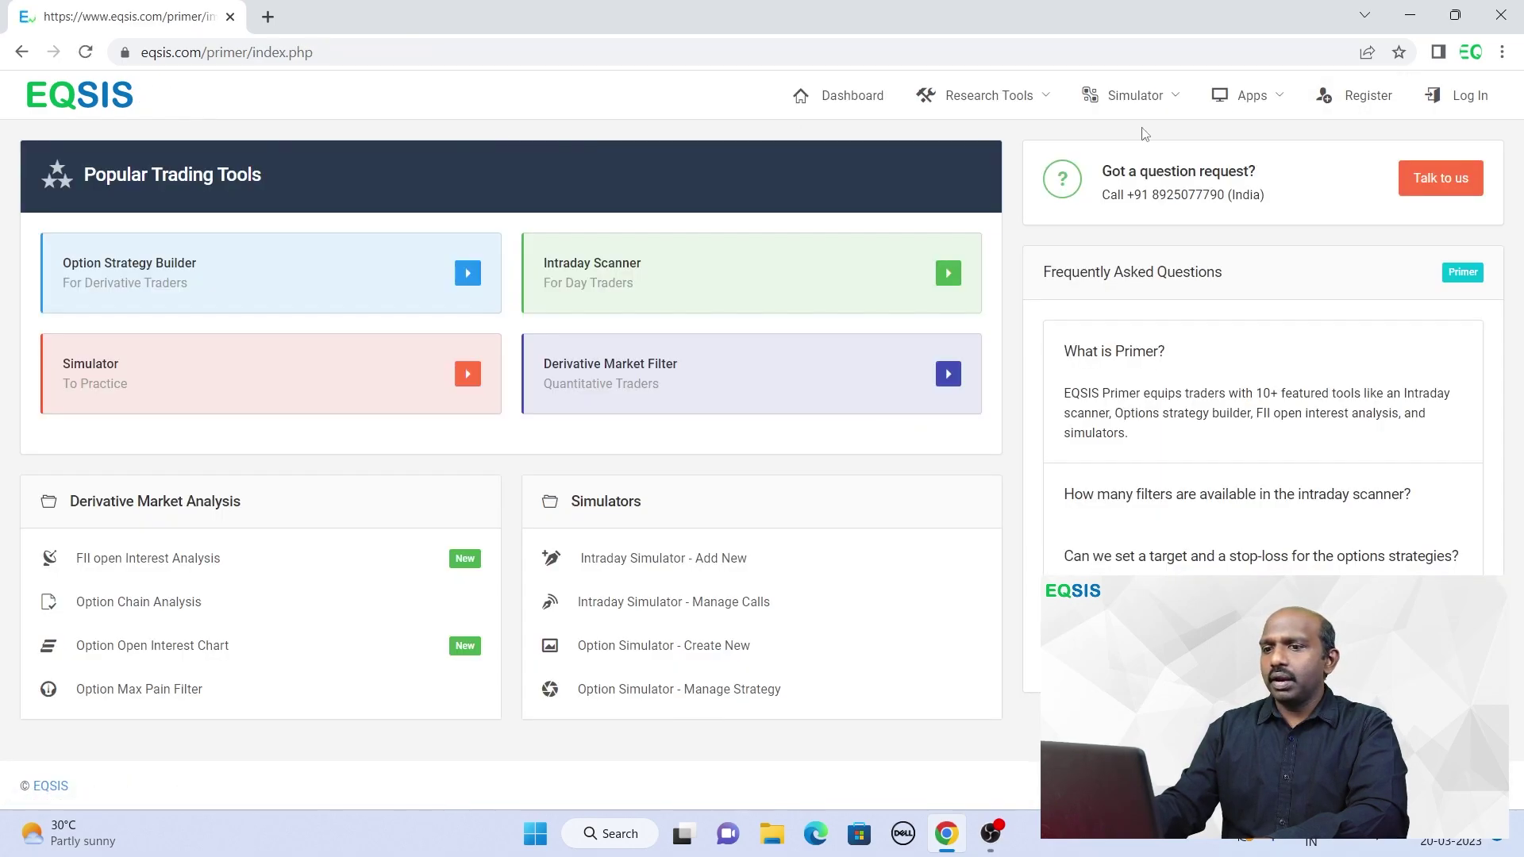
{"action": "left_click", "coordinate": [987, 104]}
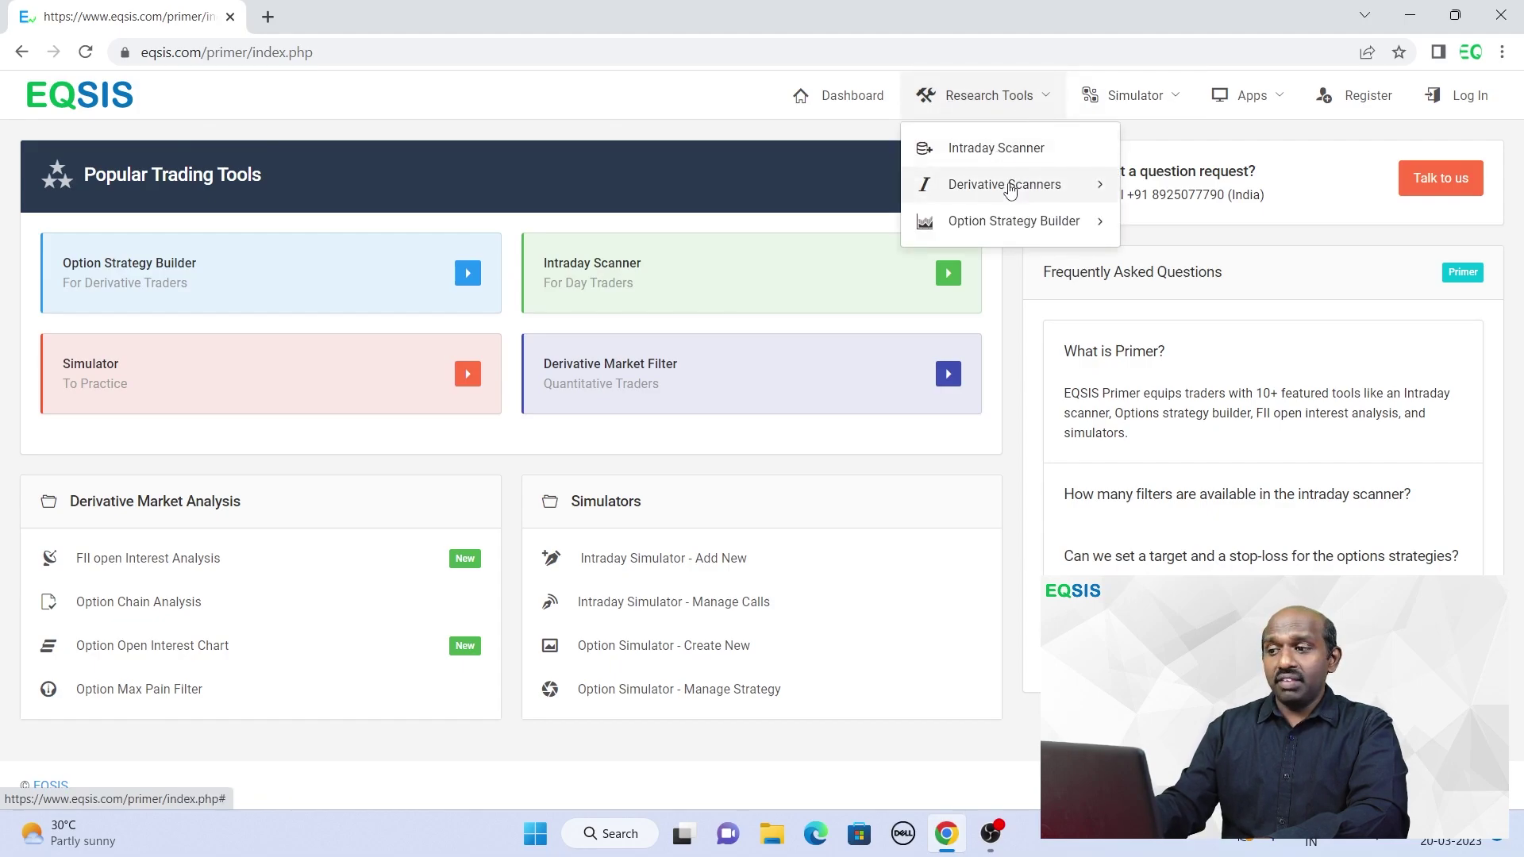
{"action": "mouse_move", "coordinate": [1009, 191]}
{"action": "left_click", "coordinate": [793, 230]}
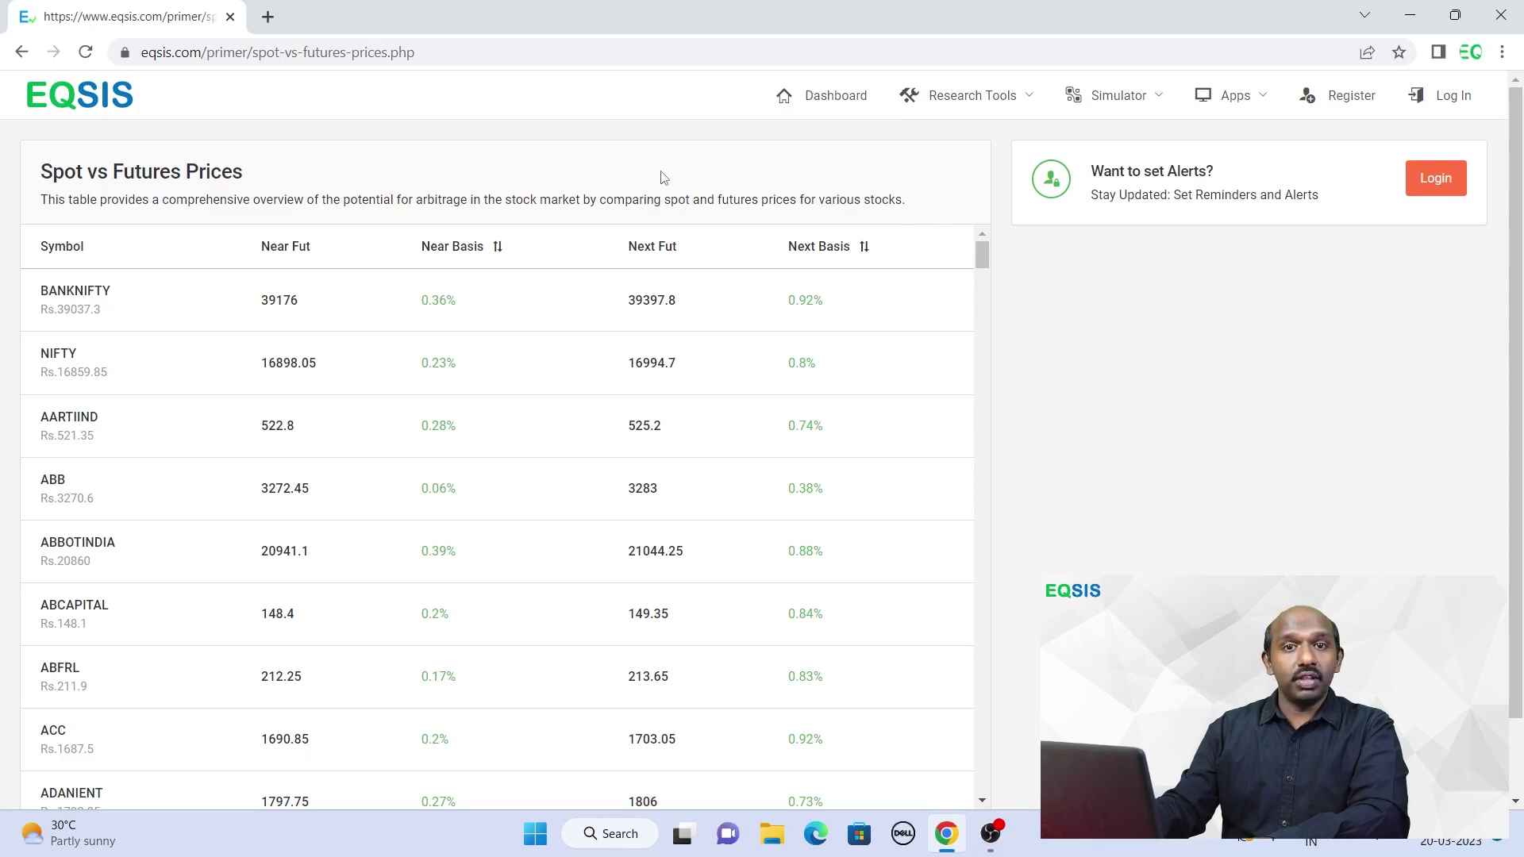
{"action": "left_click_drag", "start_coordinate": [1088, 177], "coordinate": [1342, 218]}
{"action": "left_click", "coordinate": [1341, 219]}
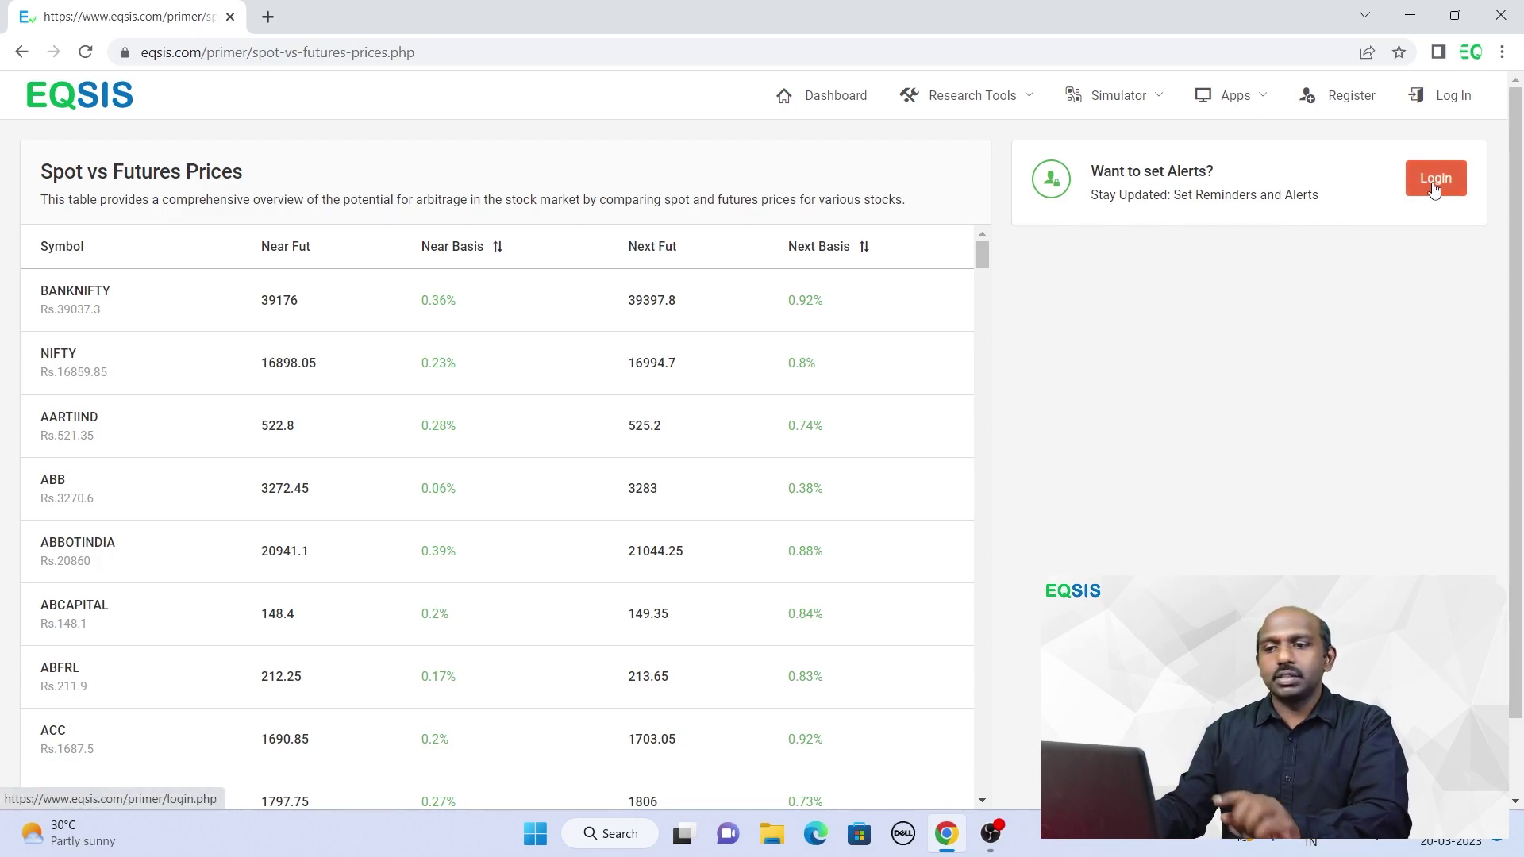
Step: Log back in from the alerts card's Login link, entering the account password on the unlock page
{"action": "left_click", "coordinate": [1435, 188]}
{"action": "left_click", "coordinate": [779, 508]}
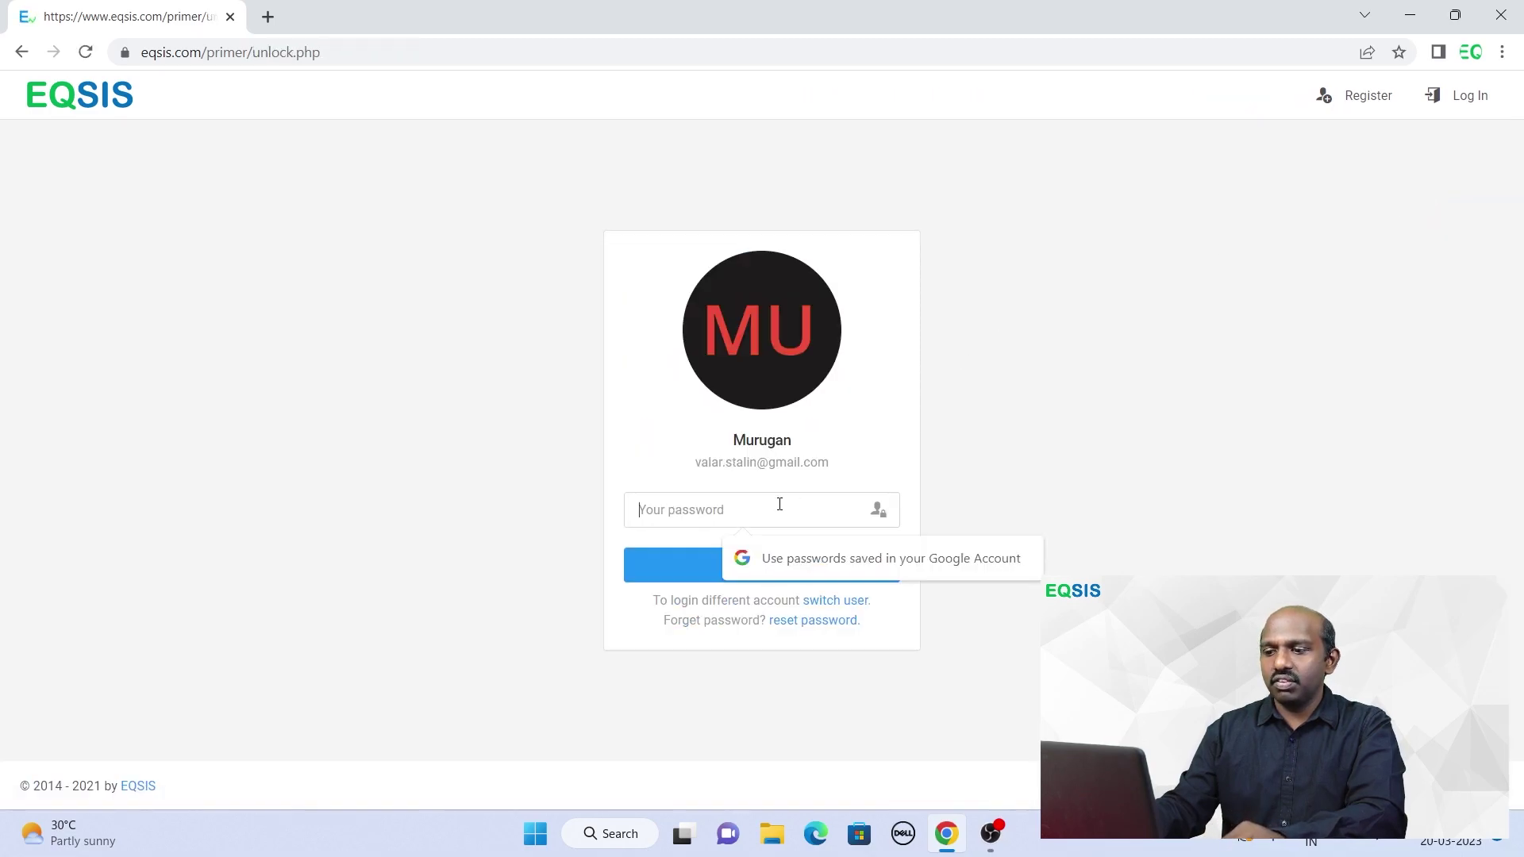
{"action": "type", "text": "•••••••"}
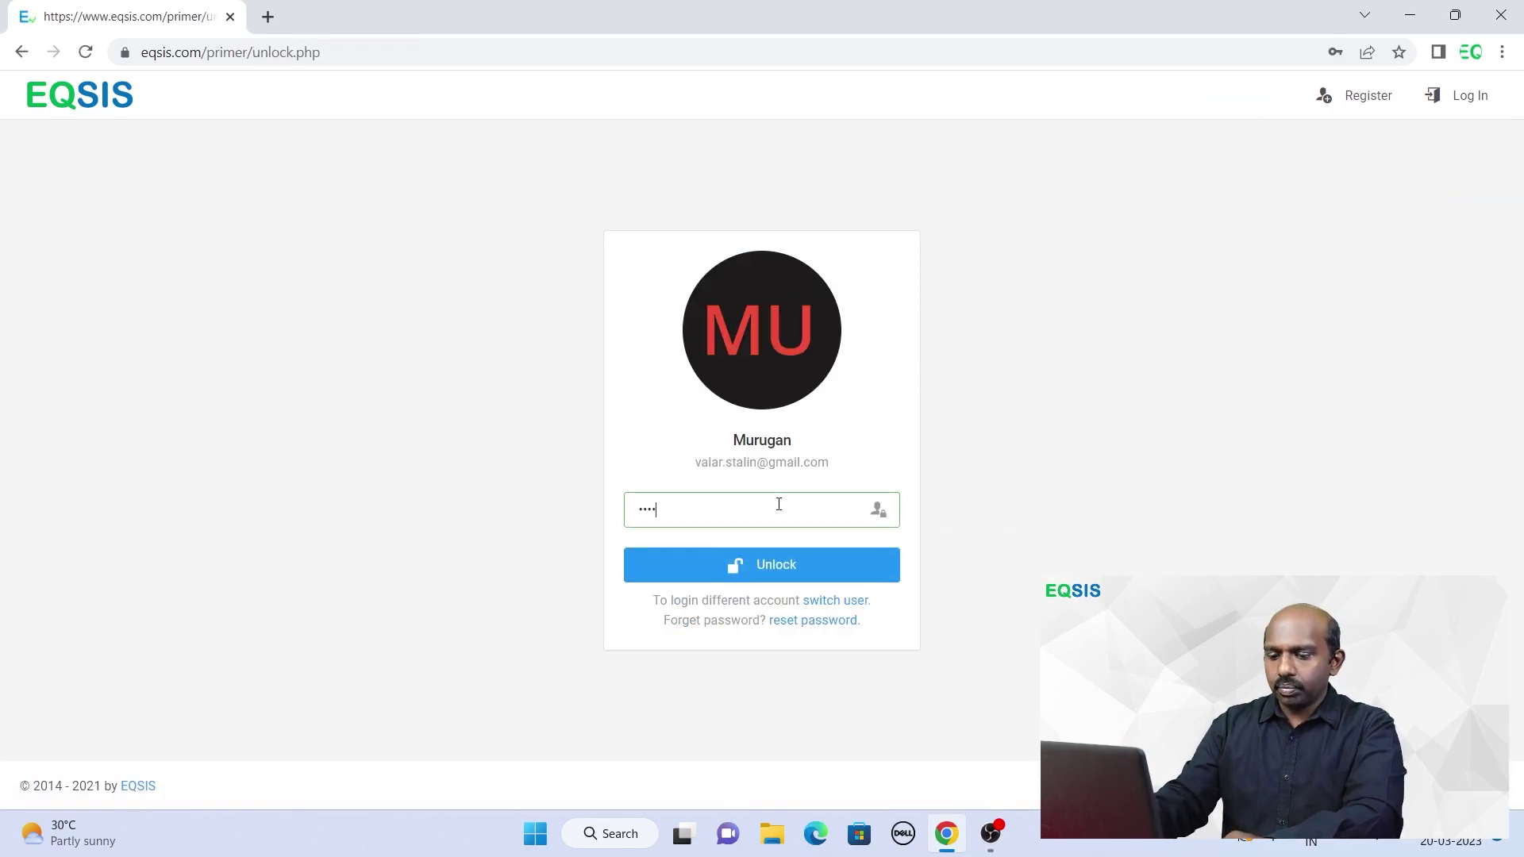
{"action": "type", "text": "••"}
{"action": "key", "text": "Return"}
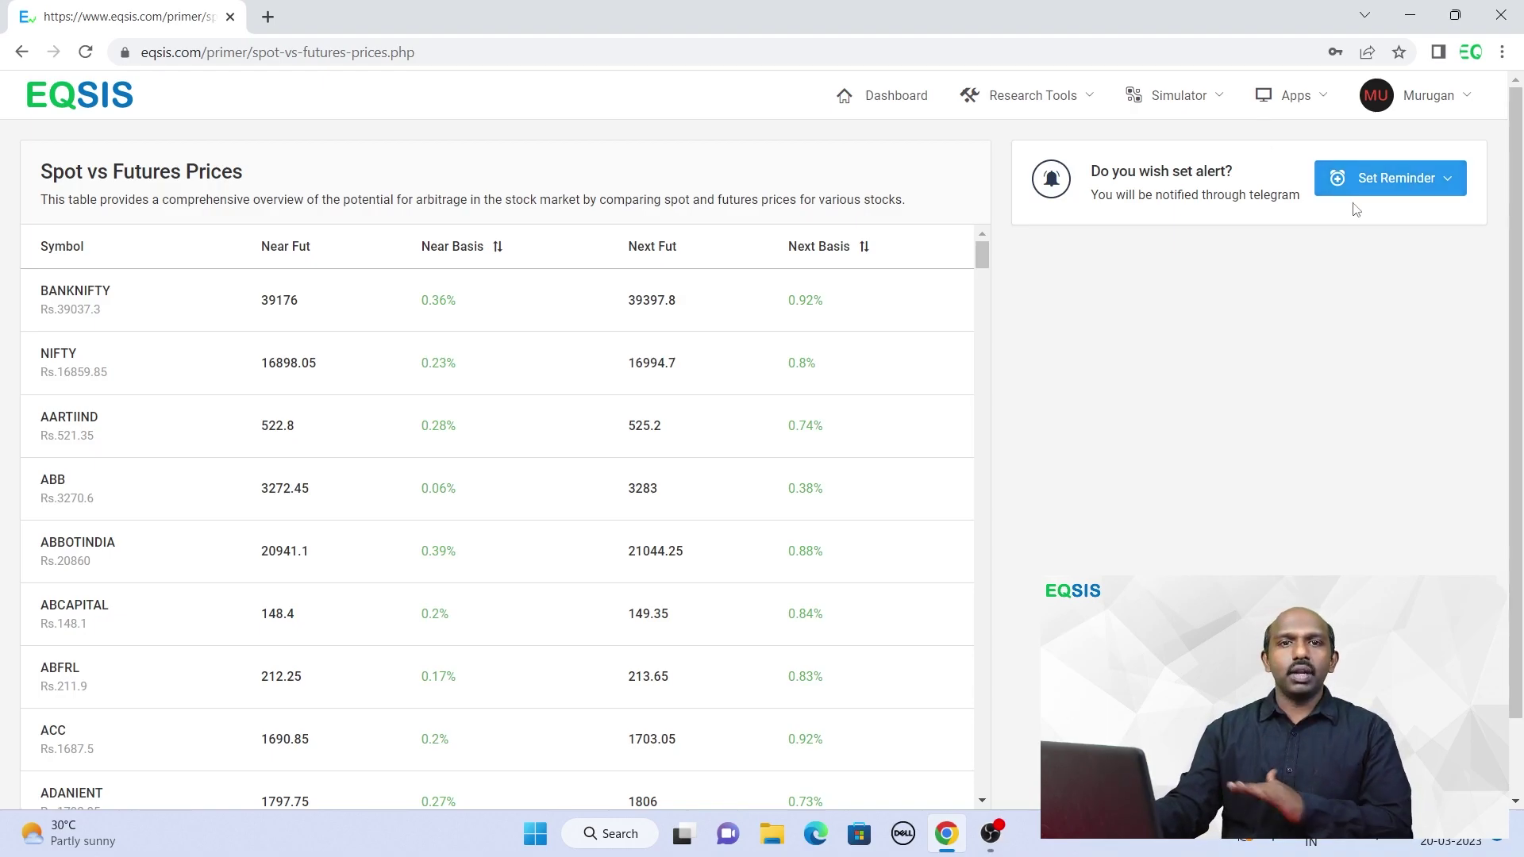
Step: Choose High Premium Alert from the Set Reminder dropdown to view its active 1.5 setting
{"action": "left_click", "coordinate": [1393, 185]}
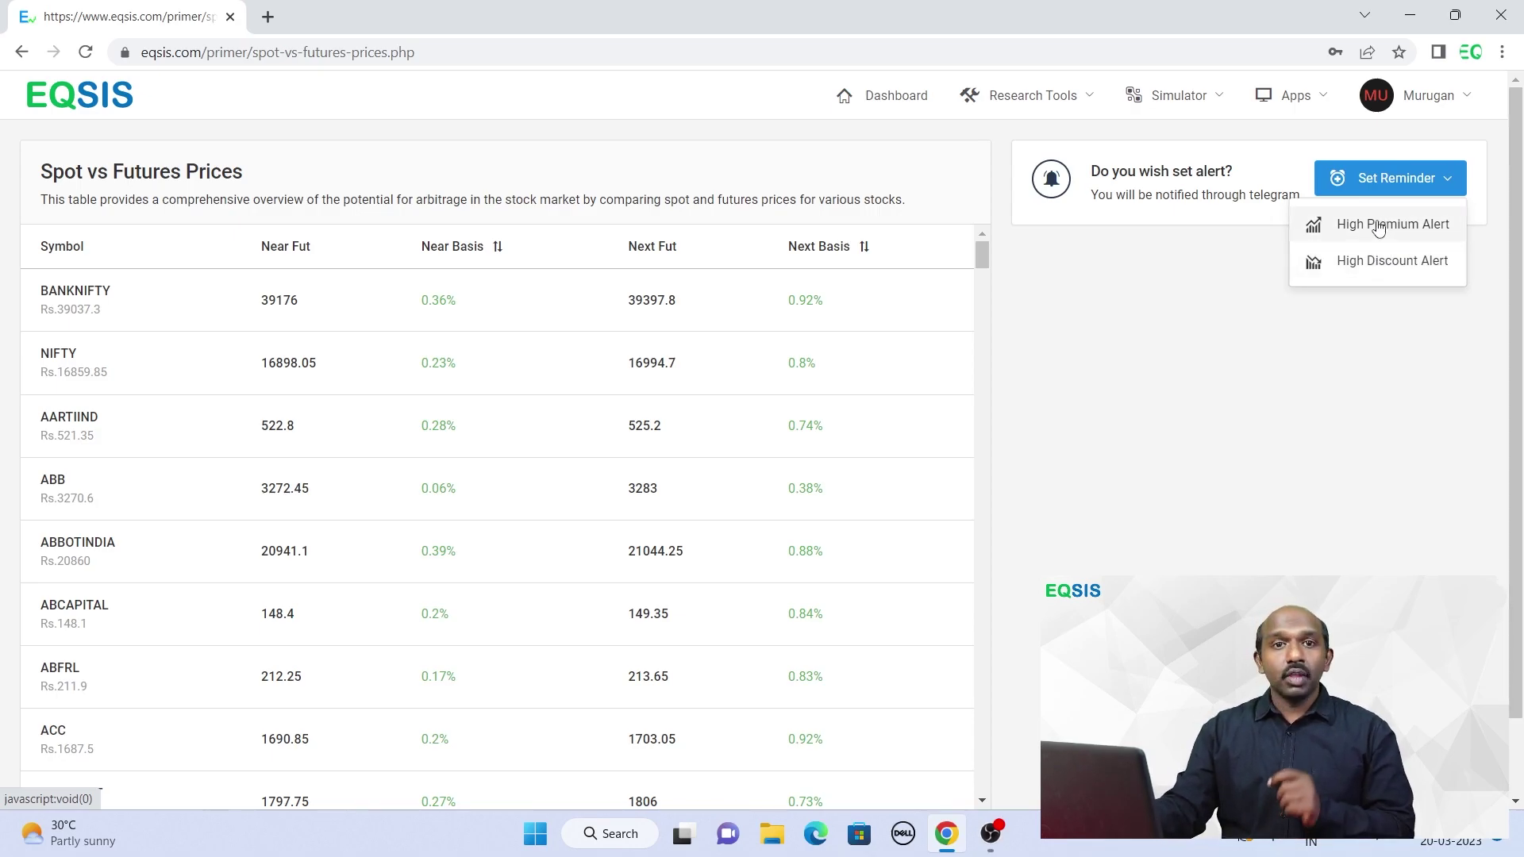
{"action": "left_click", "coordinate": [1379, 229]}
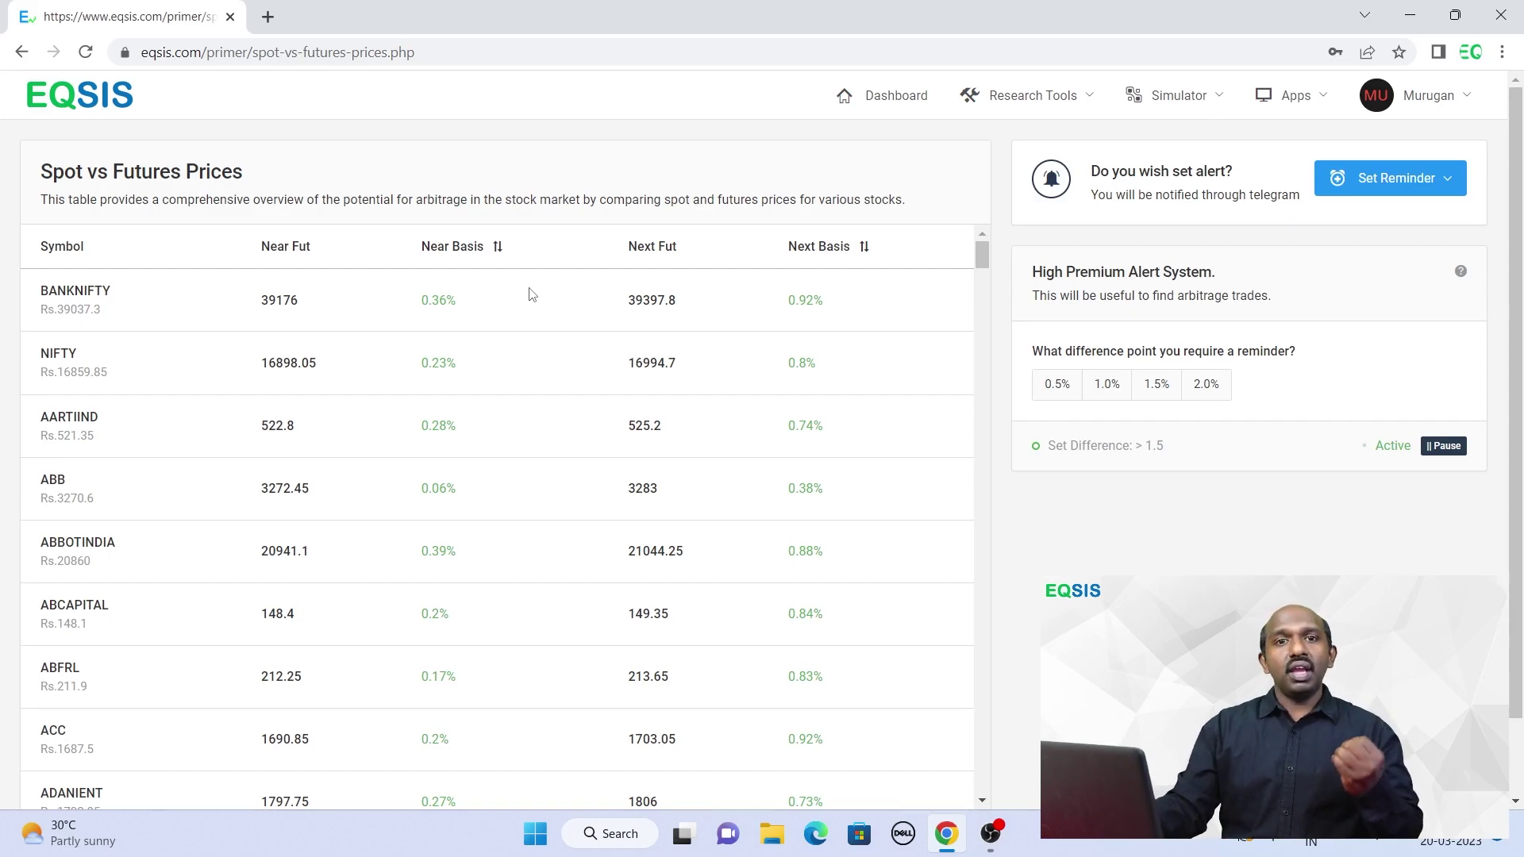
Step: Sort by Near Basis descending so BRITANNIA (0.41%) leads, highlighting the HEROMOTOCO and BRITANNIA symbols
{"action": "left_click", "coordinate": [451, 256]}
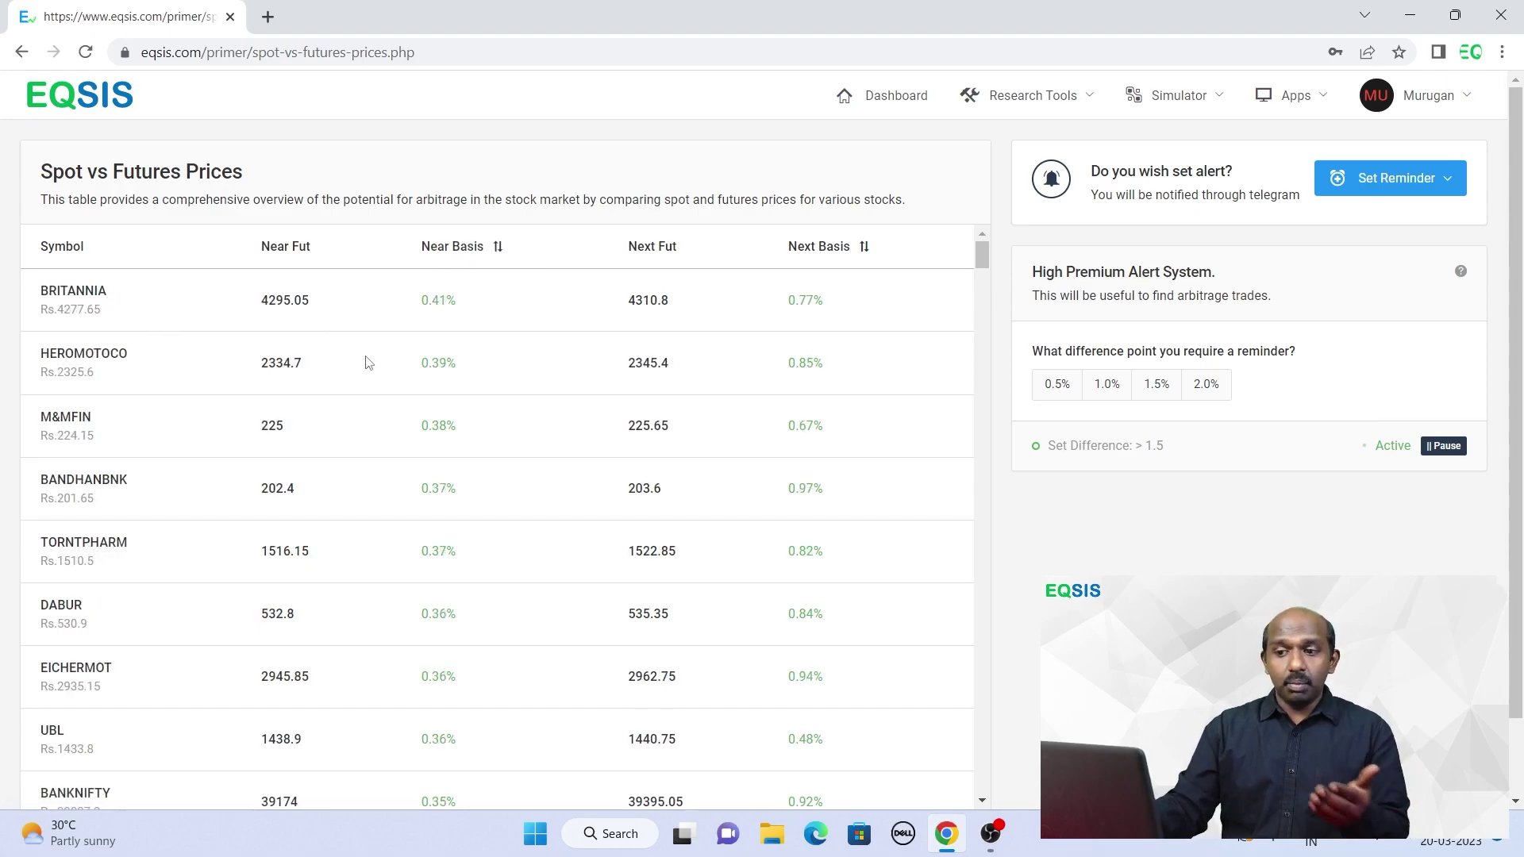
{"action": "left_click_drag", "start_coordinate": [138, 359], "coordinate": [89, 360]}
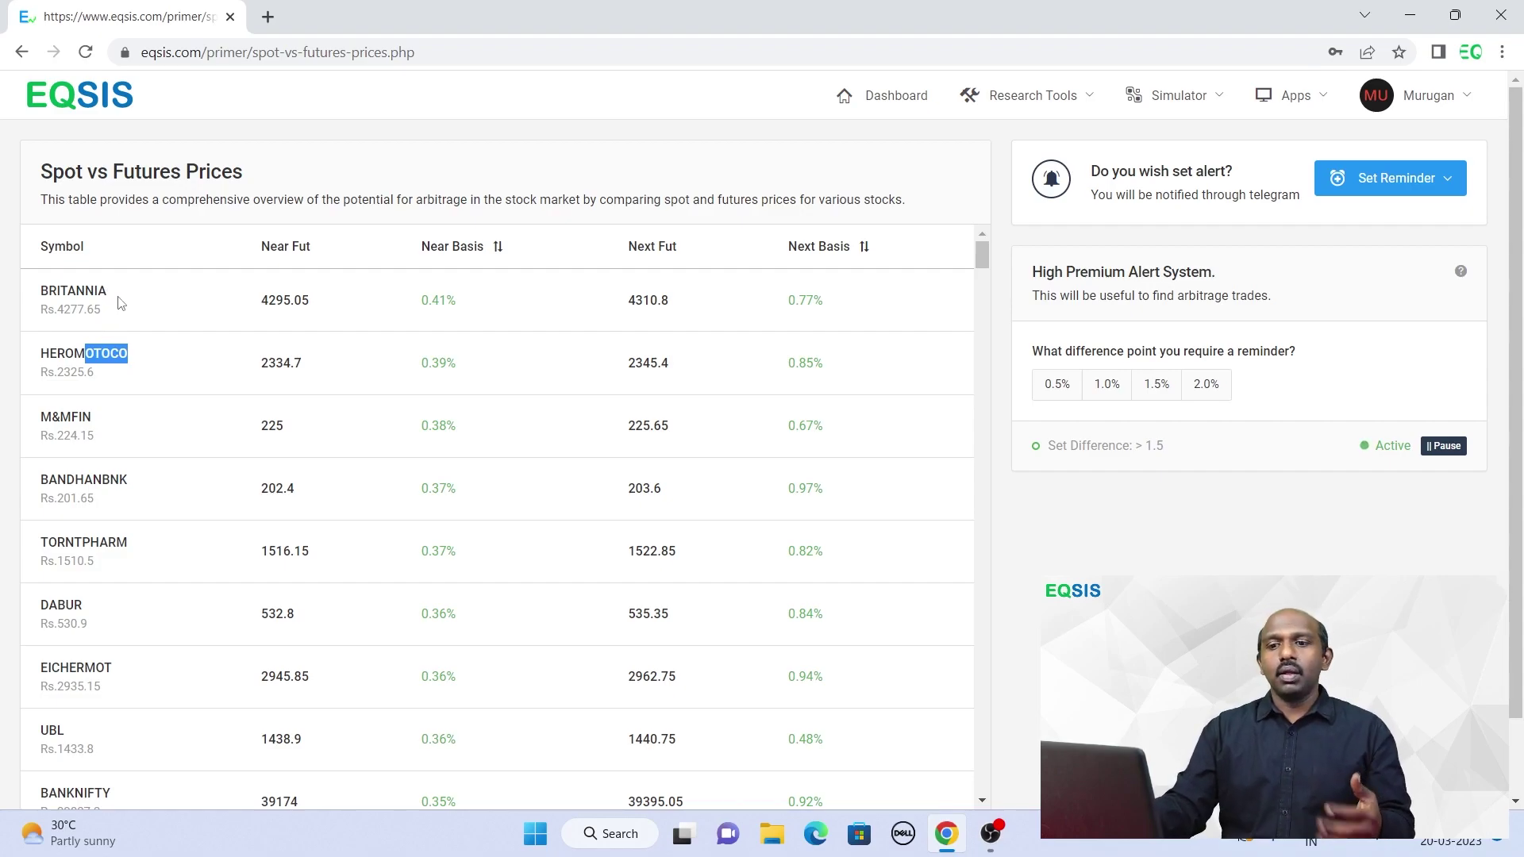
{"action": "left_click_drag", "start_coordinate": [124, 295], "coordinate": [68, 293]}
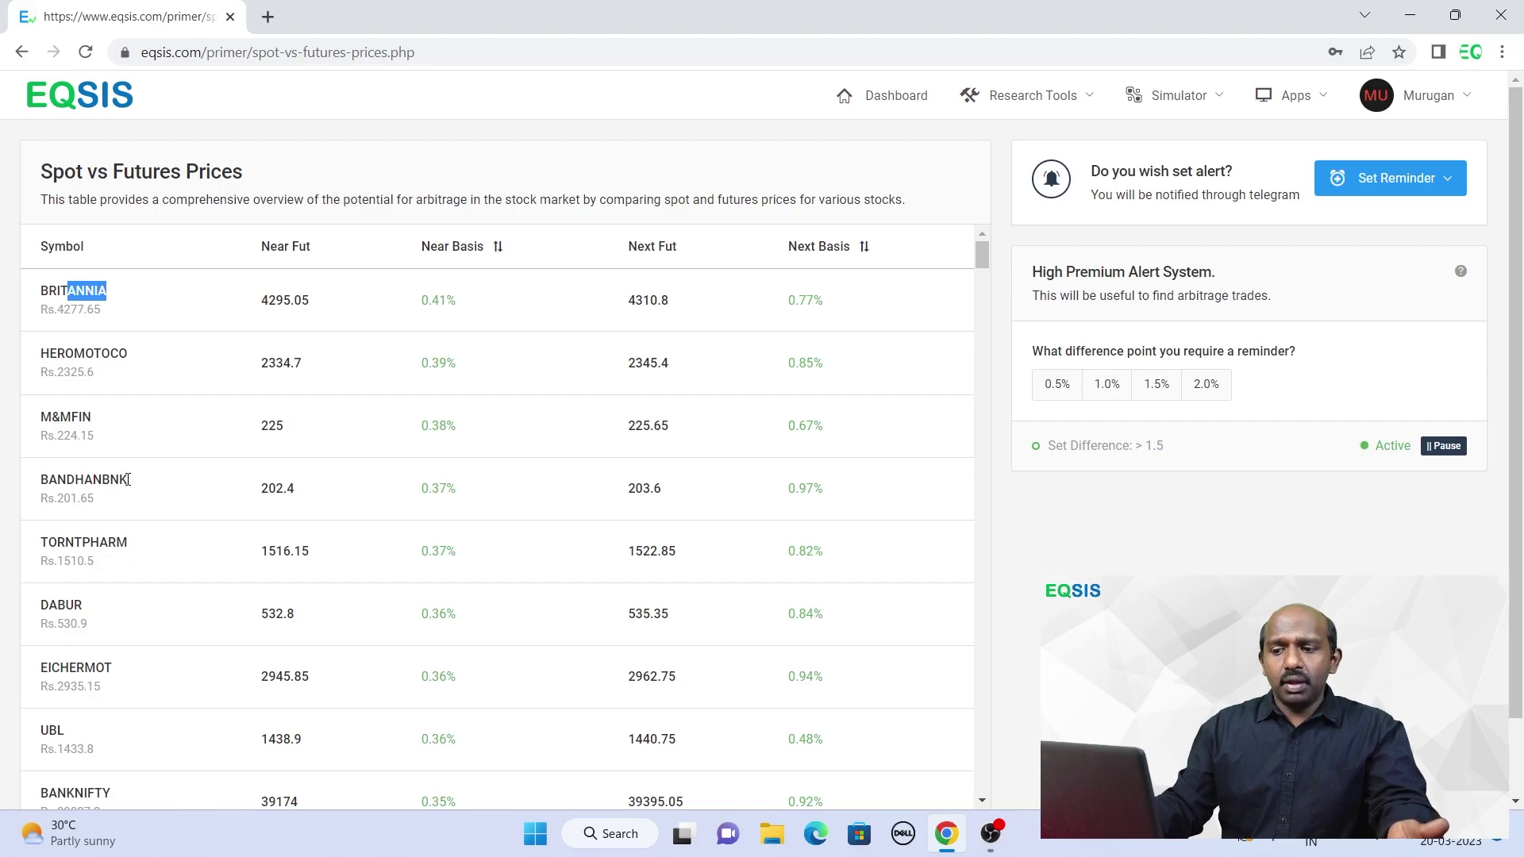
{"action": "left_click_drag", "start_coordinate": [95, 500], "coordinate": [57, 500]}
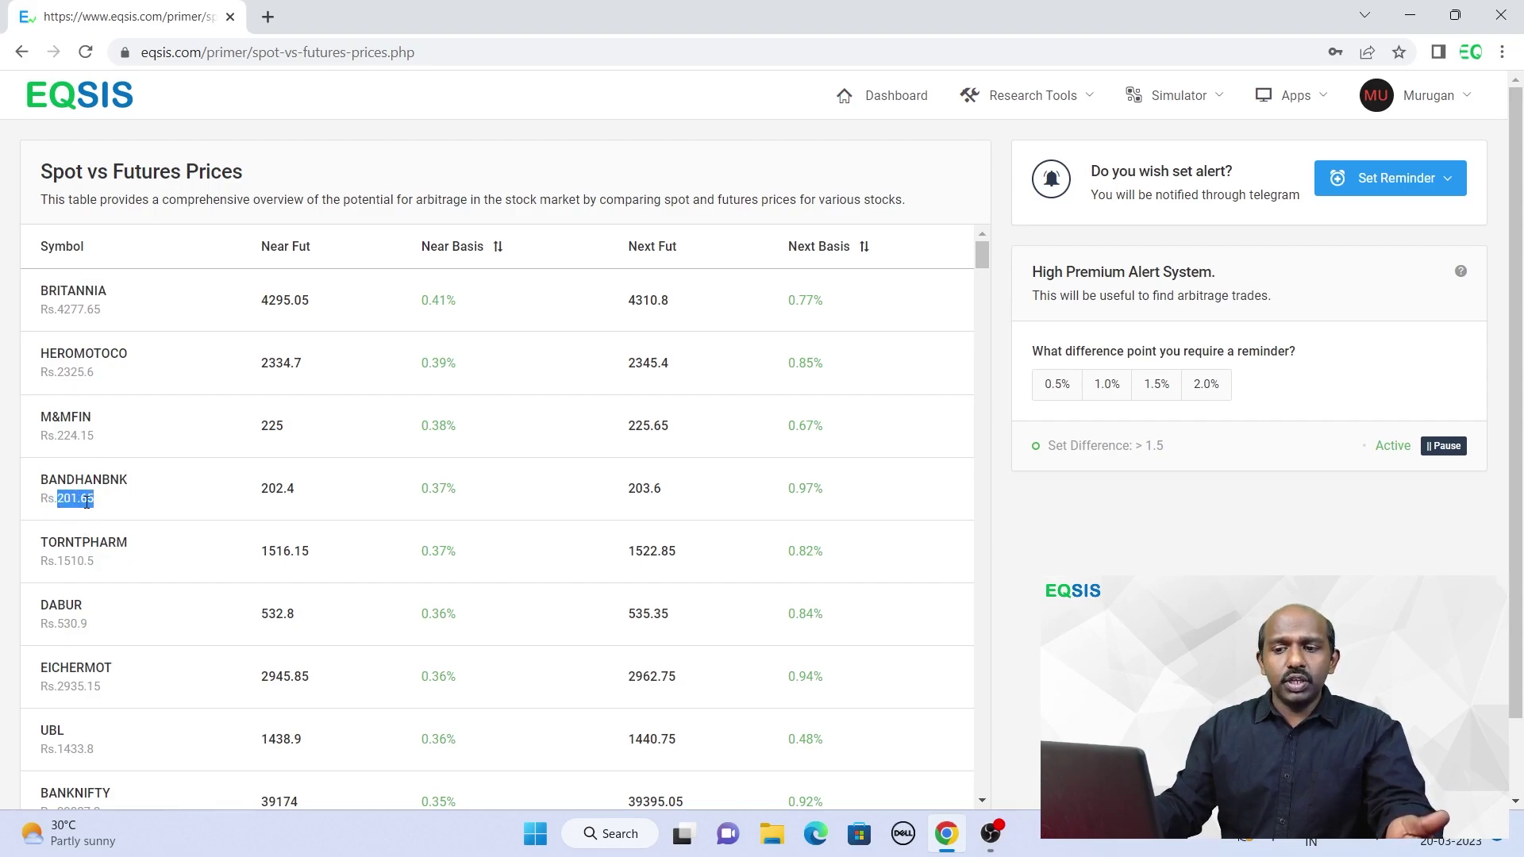
{"action": "left_click_drag", "start_coordinate": [322, 499], "coordinate": [265, 496]}
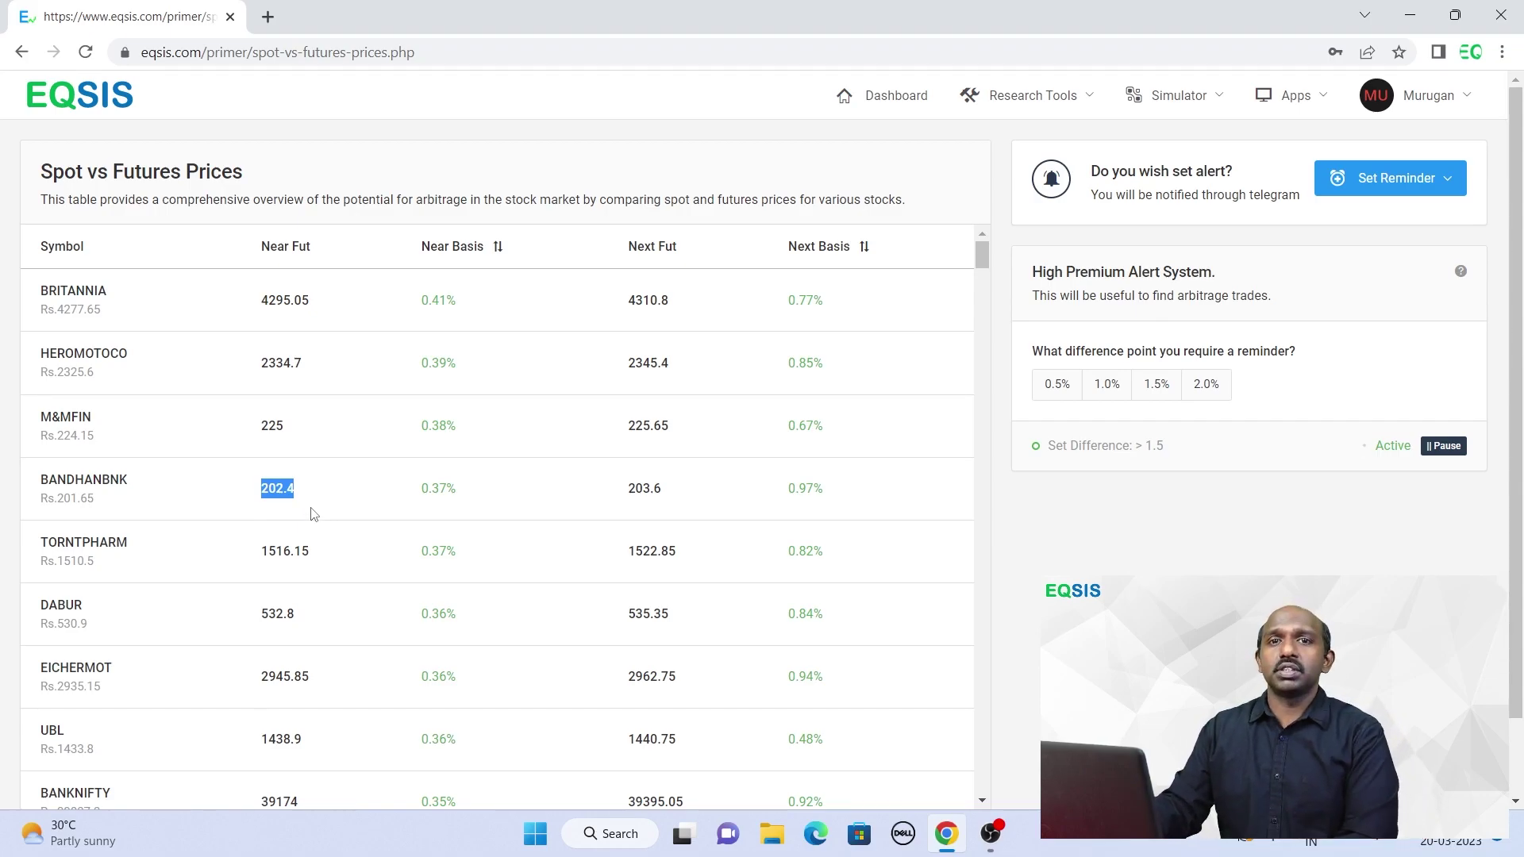
{"action": "left_click", "coordinate": [438, 489]}
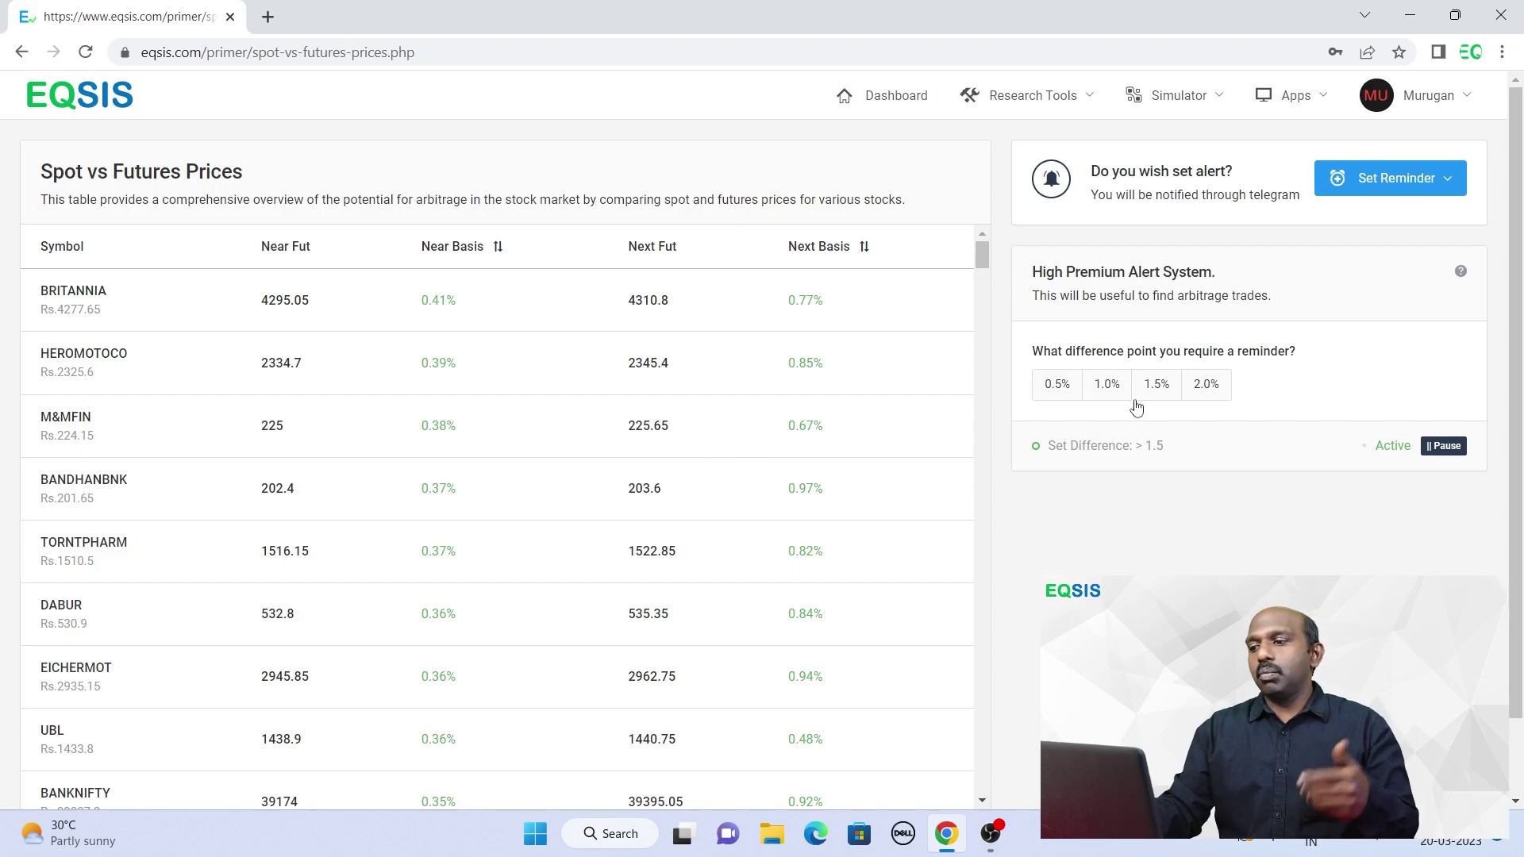
Step: Set the High Premium alert difference to > 1.0%, briefly passing through 2.0%
{"action": "left_click", "coordinate": [1211, 387]}
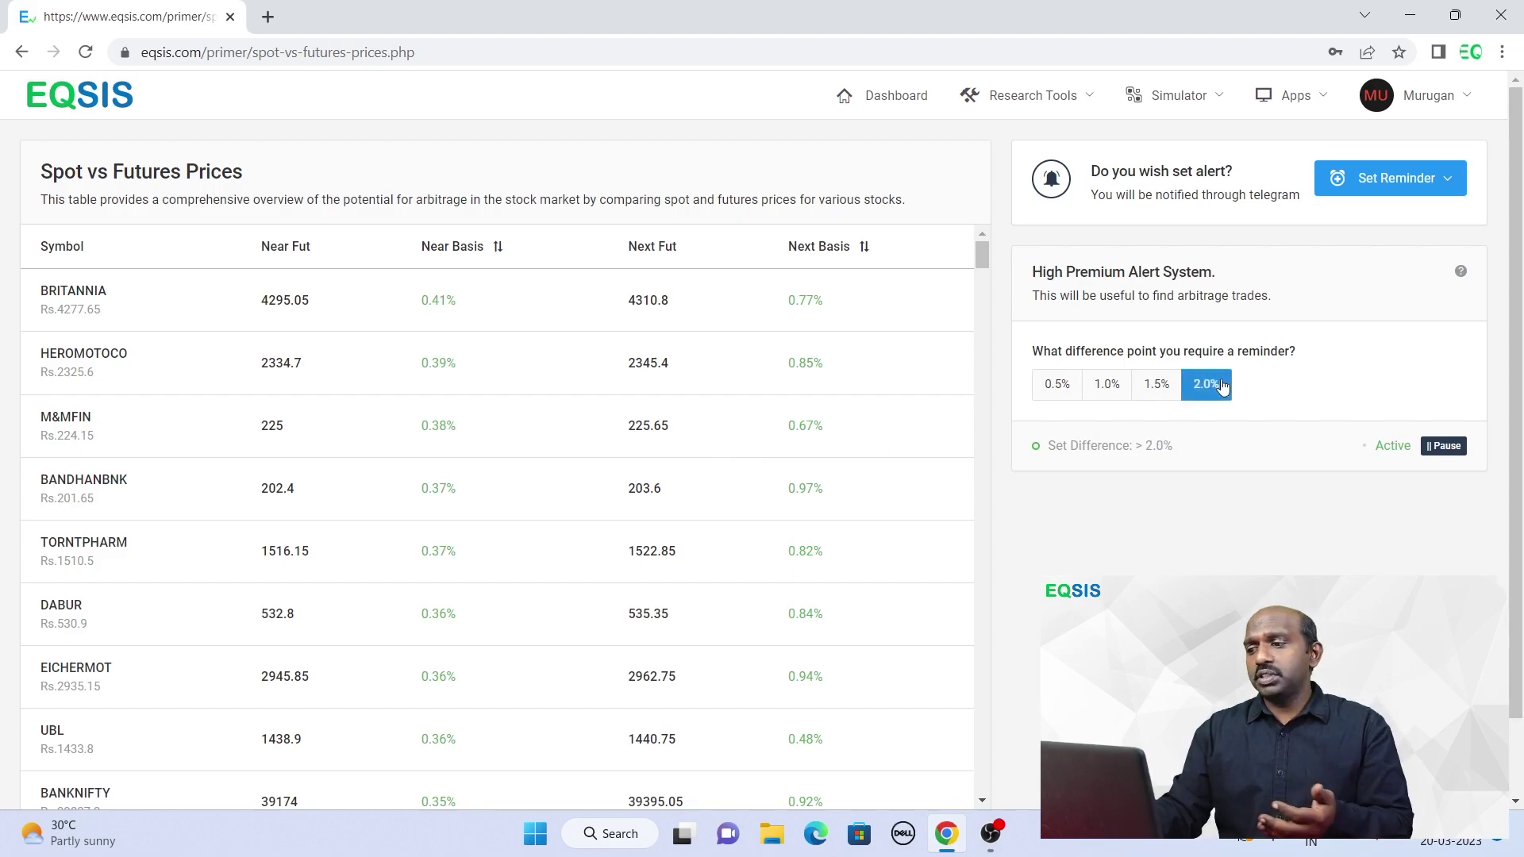
{"action": "left_click", "coordinate": [1104, 396]}
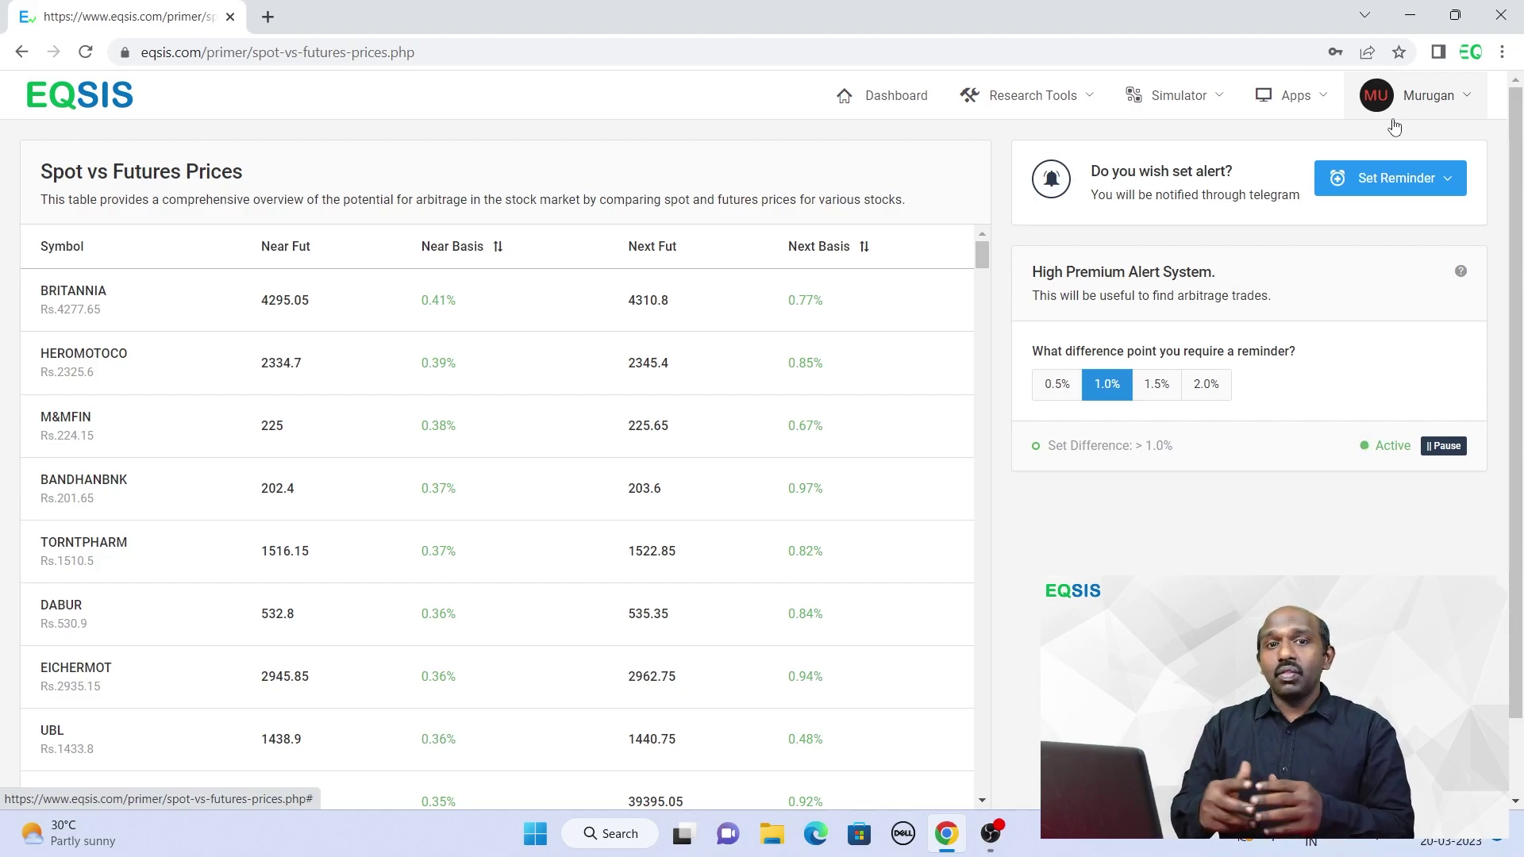
Step: Switch to High Discount Alert and delete the paused COALINDIA and HDFCBANK alerts
{"action": "left_click", "coordinate": [1418, 181]}
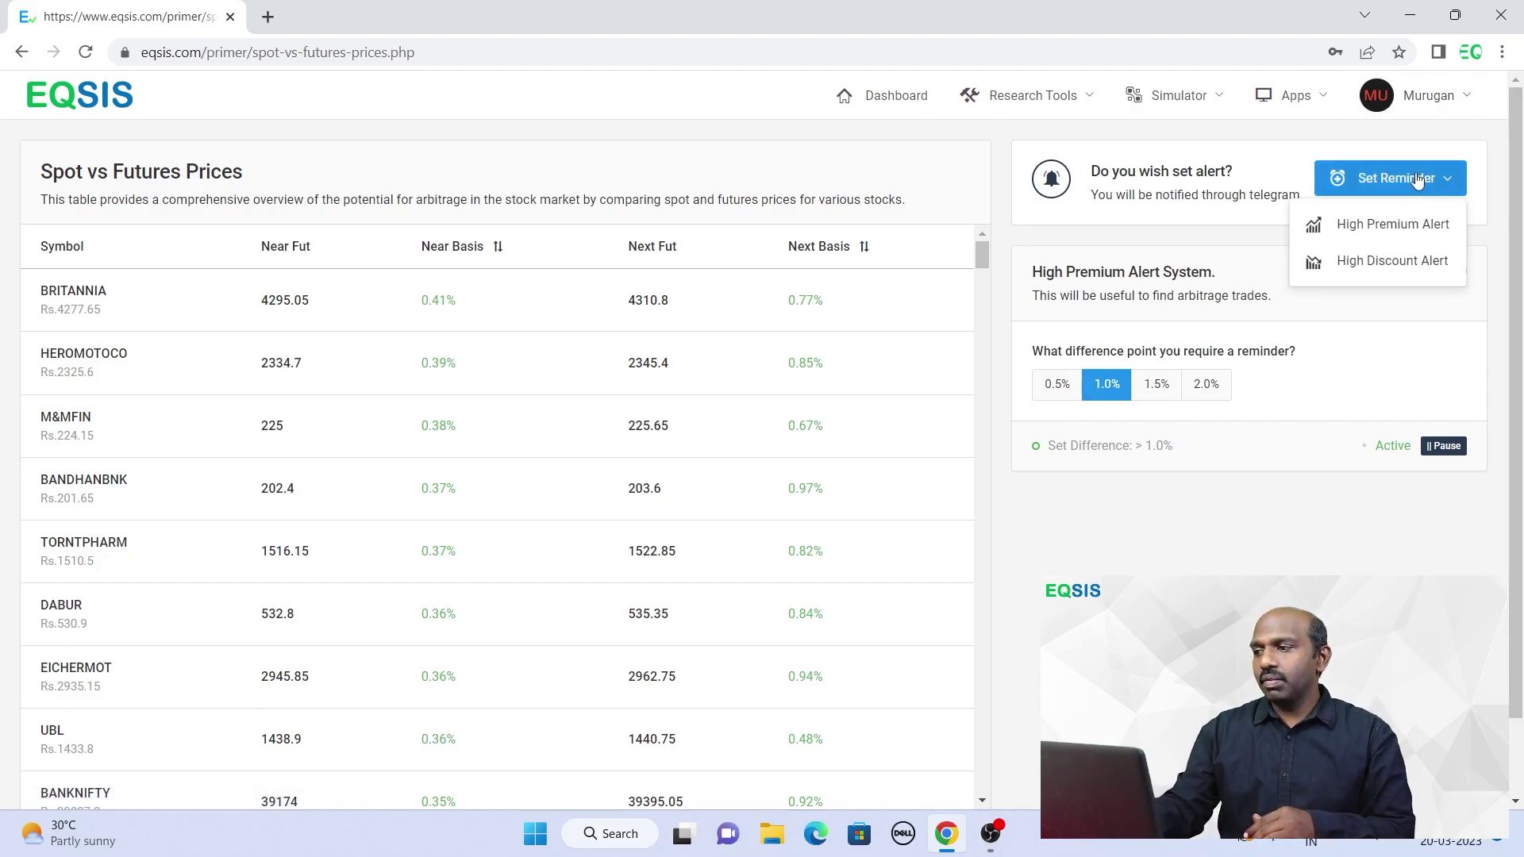
{"action": "left_click", "coordinate": [1412, 264]}
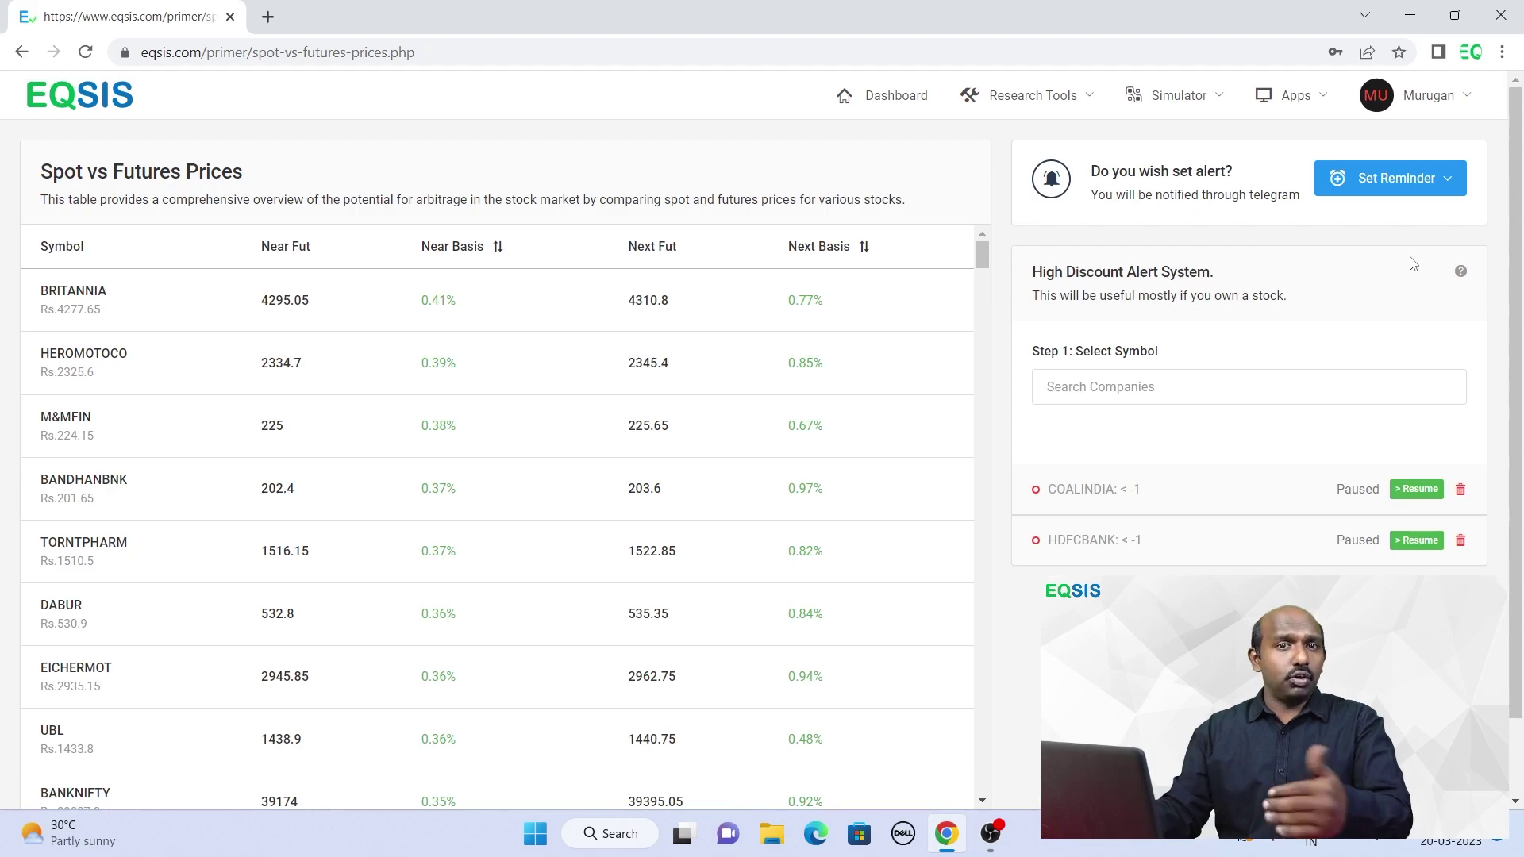
{"action": "left_click", "coordinate": [1459, 489]}
{"action": "left_click", "coordinate": [1460, 489]}
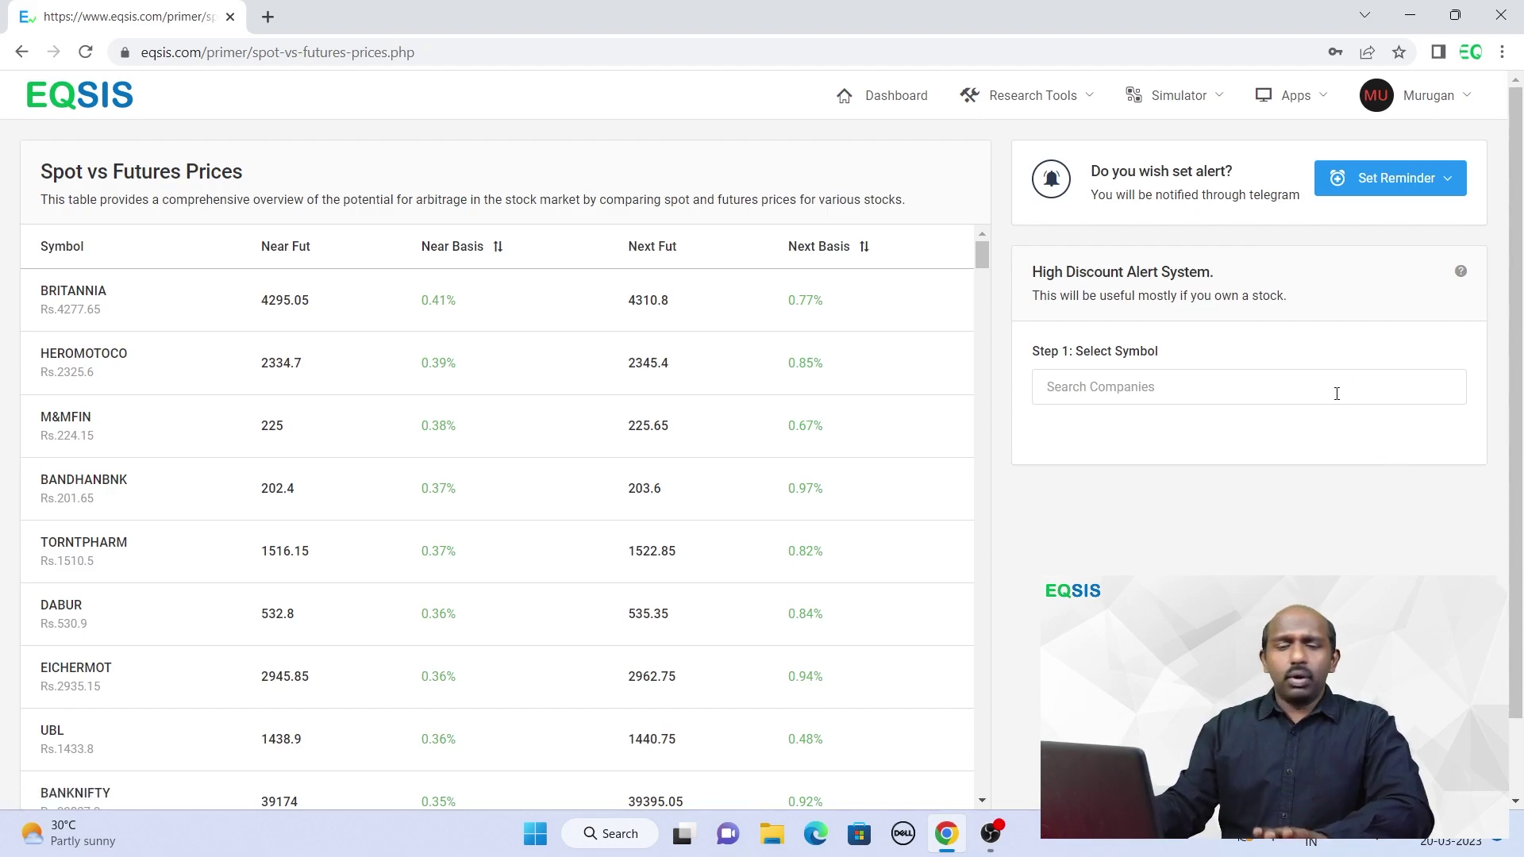
Step: Sort Near Basis ascending so SAIL (-0.88%) and LTTS (-0.85%) top the table
{"action": "left_click", "coordinate": [466, 251]}
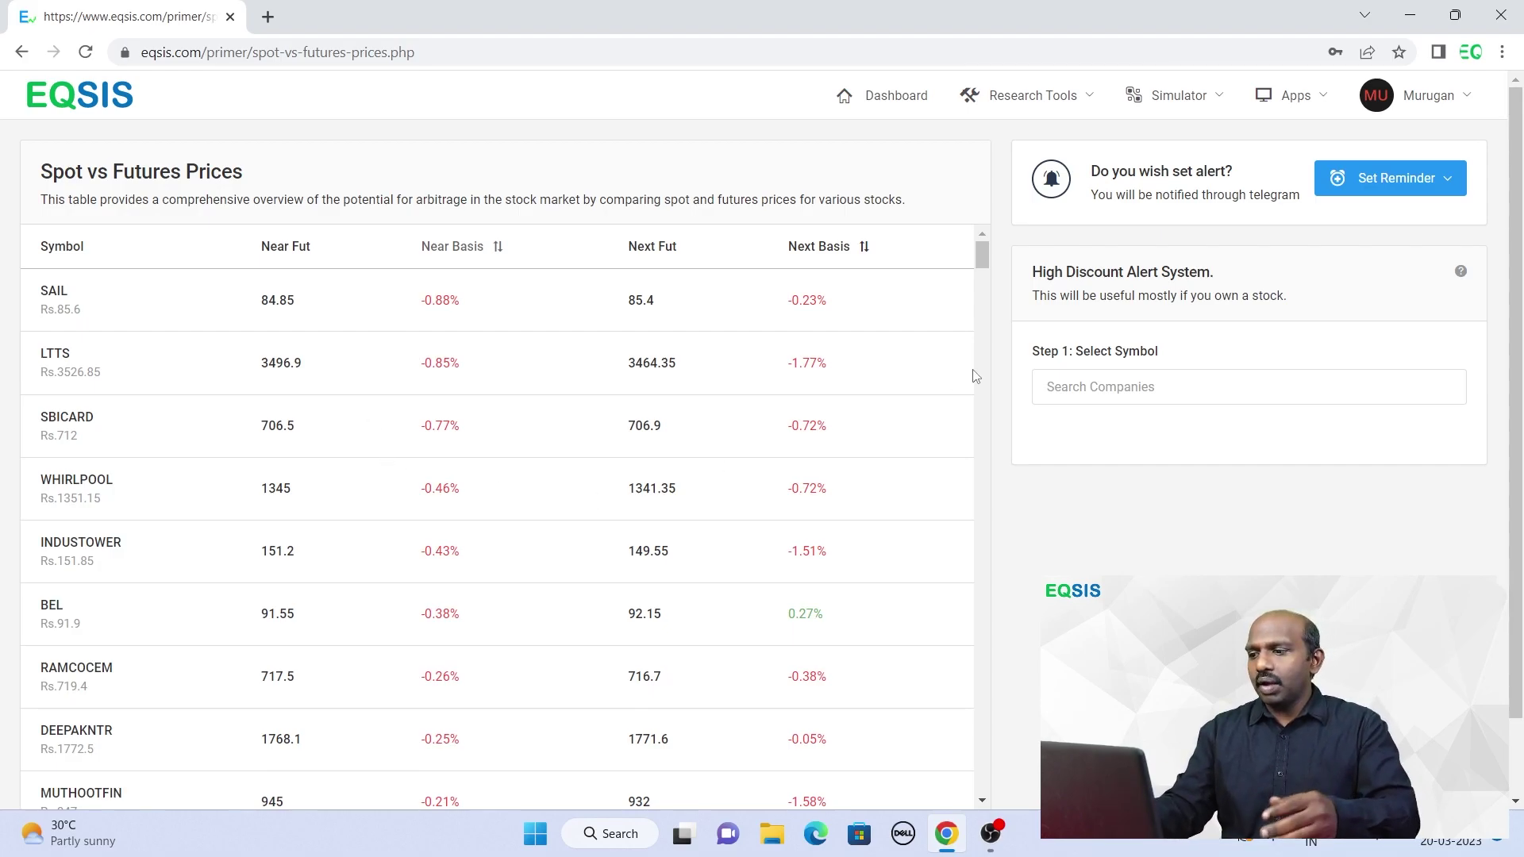
Step: Search 'hdfc', pick HDFCBANK, and set its High Discount alert difference to -1.0%
{"action": "left_click", "coordinate": [1123, 379]}
{"action": "type", "text": "hdfc"}
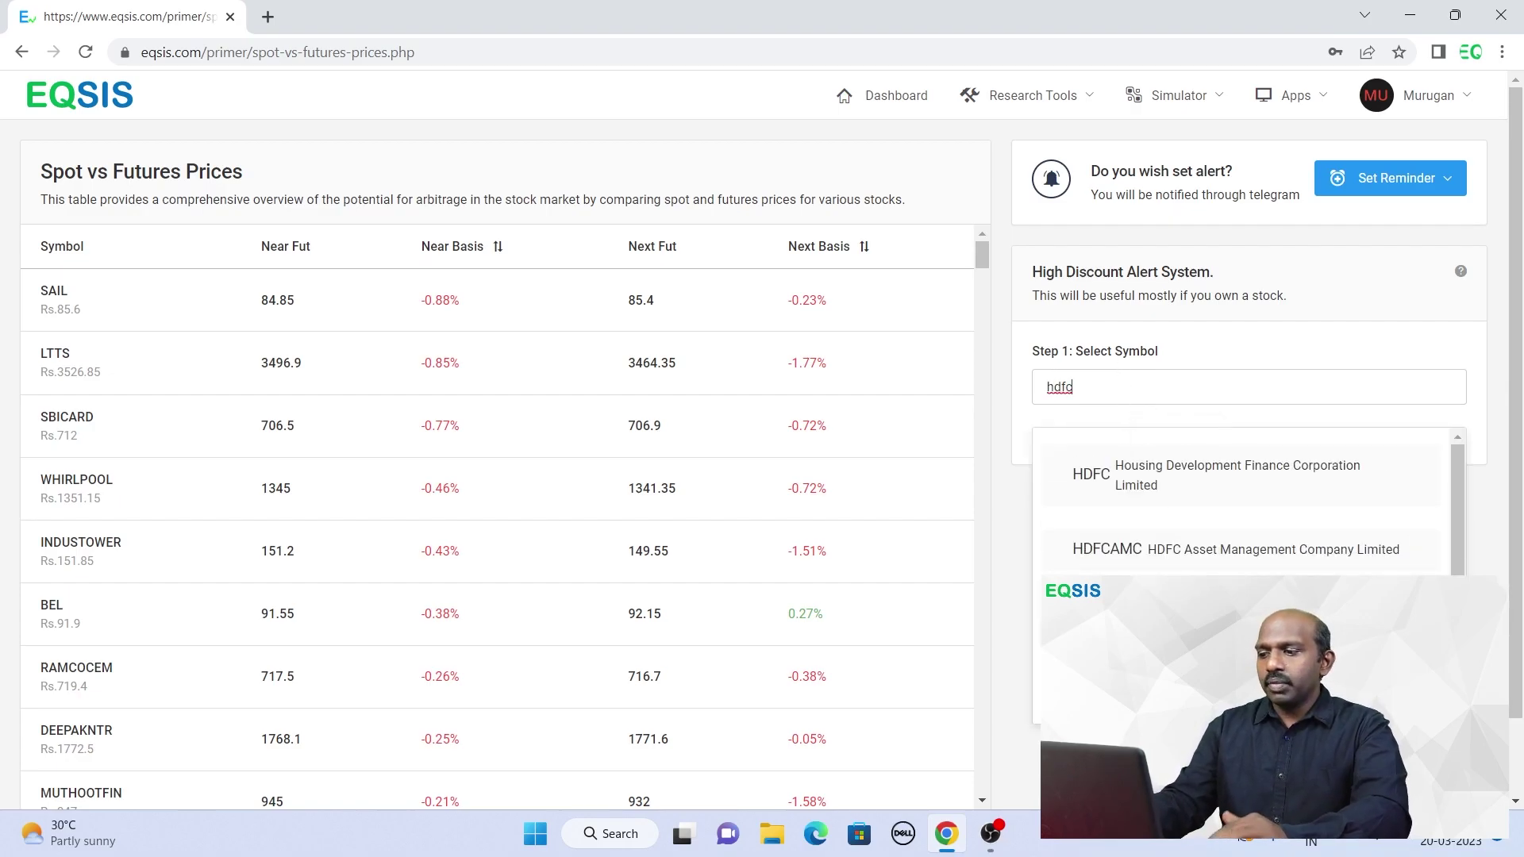
{"action": "left_click", "coordinate": [1178, 624]}
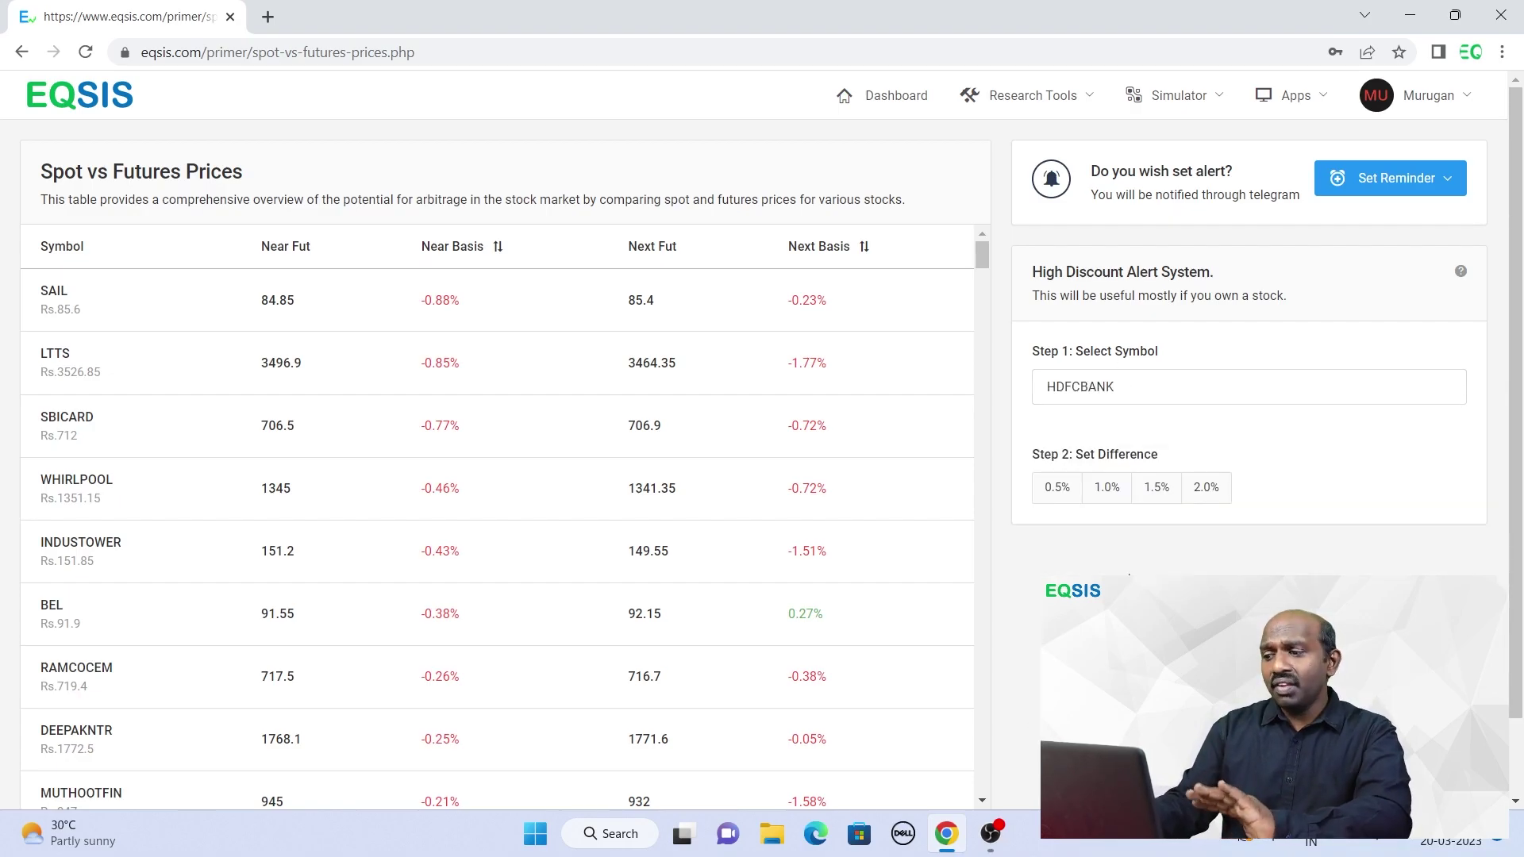
{"action": "left_click", "coordinate": [1113, 493]}
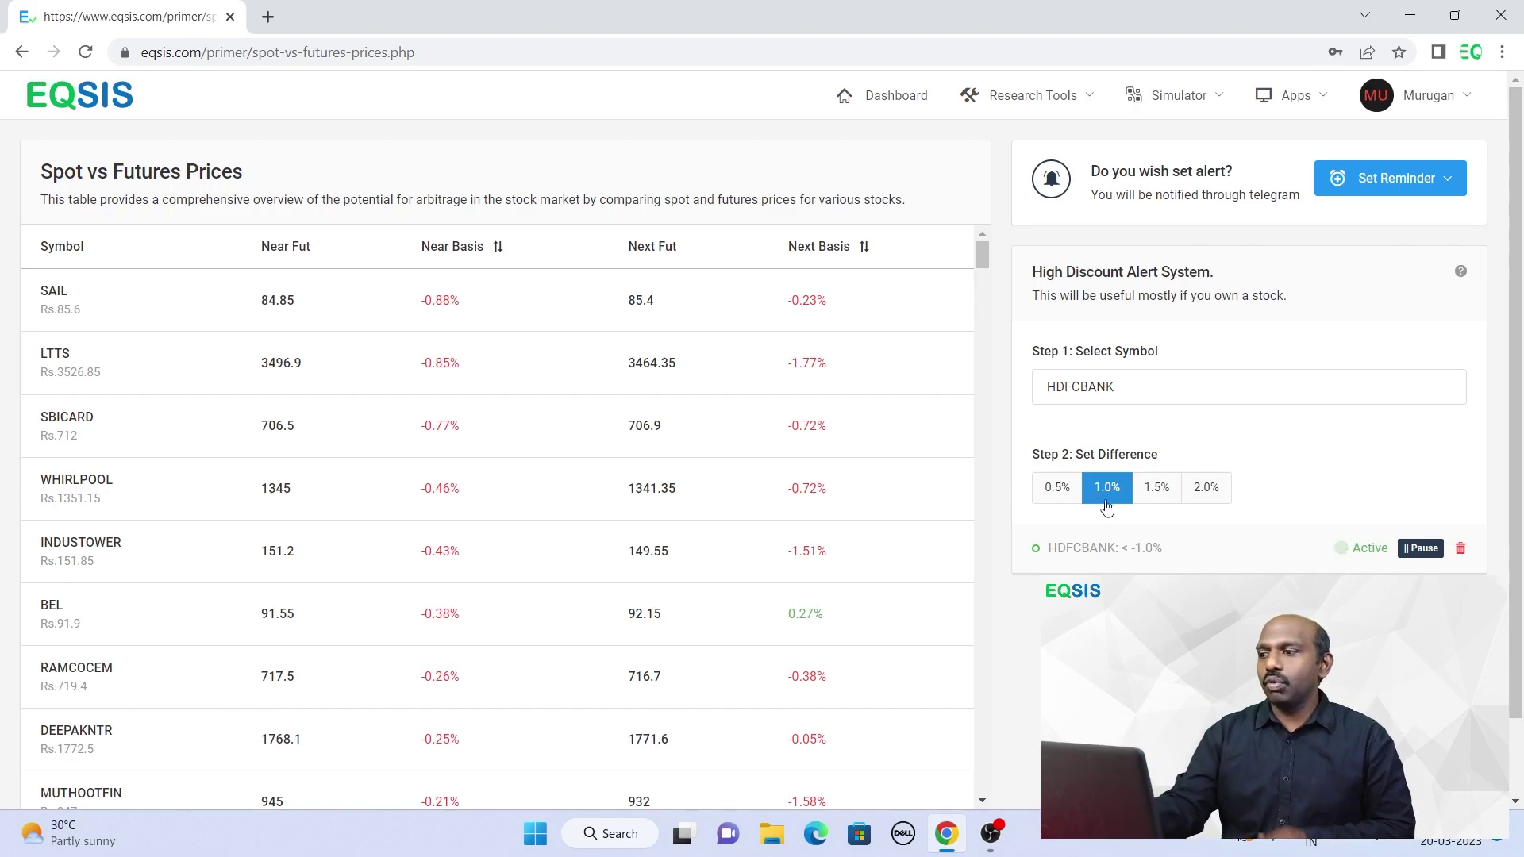
{"action": "left_click_drag", "start_coordinate": [1042, 273], "coordinate": [1230, 274]}
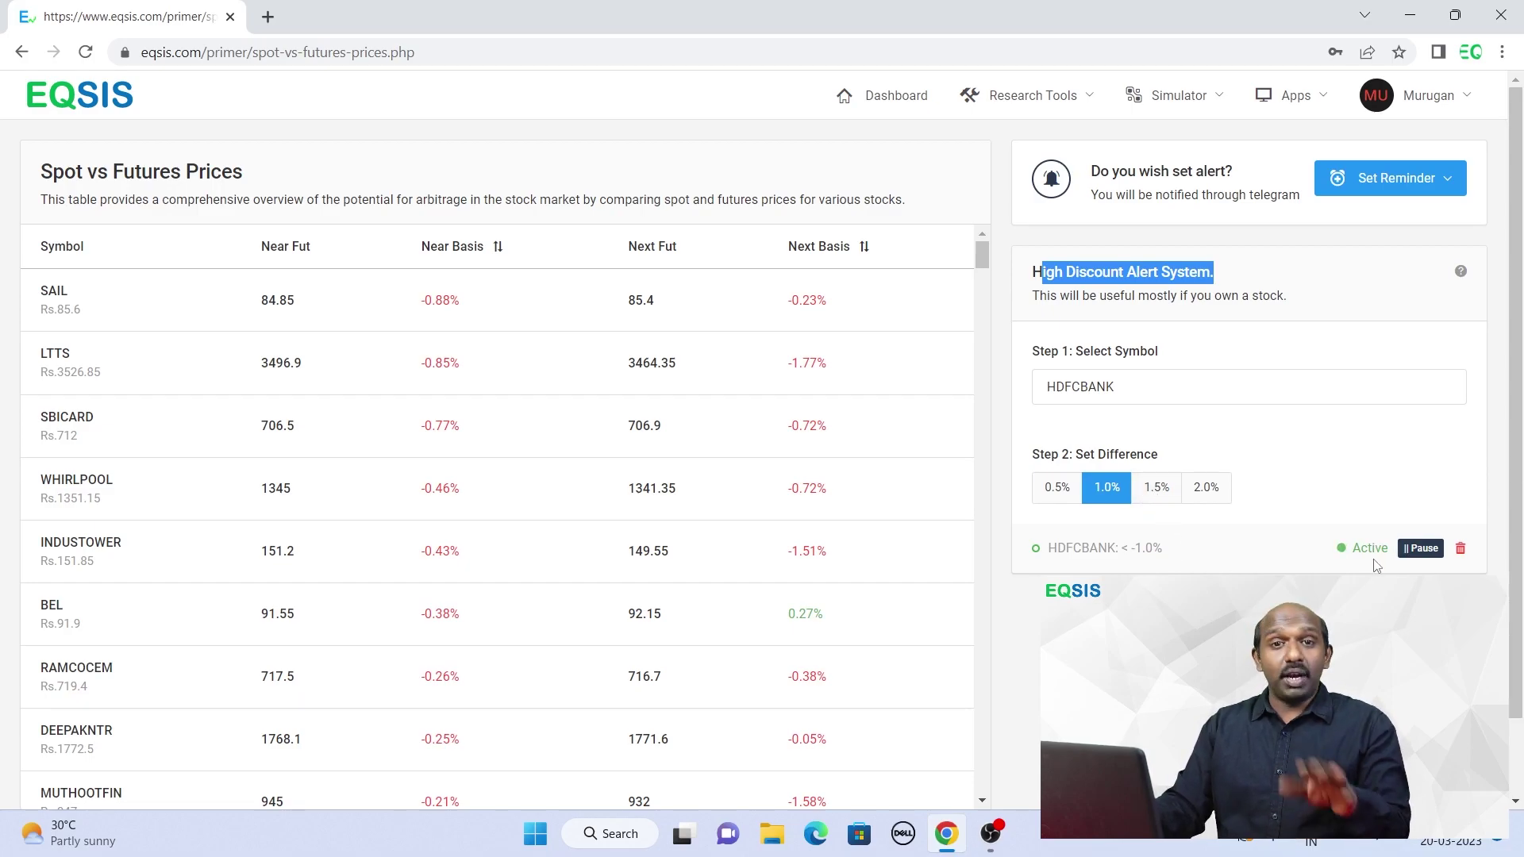
Step: Pause and resume the HDFCBANK discount alert, then set up a TCS alert at 1.0% difference
{"action": "left_click", "coordinate": [1422, 553]}
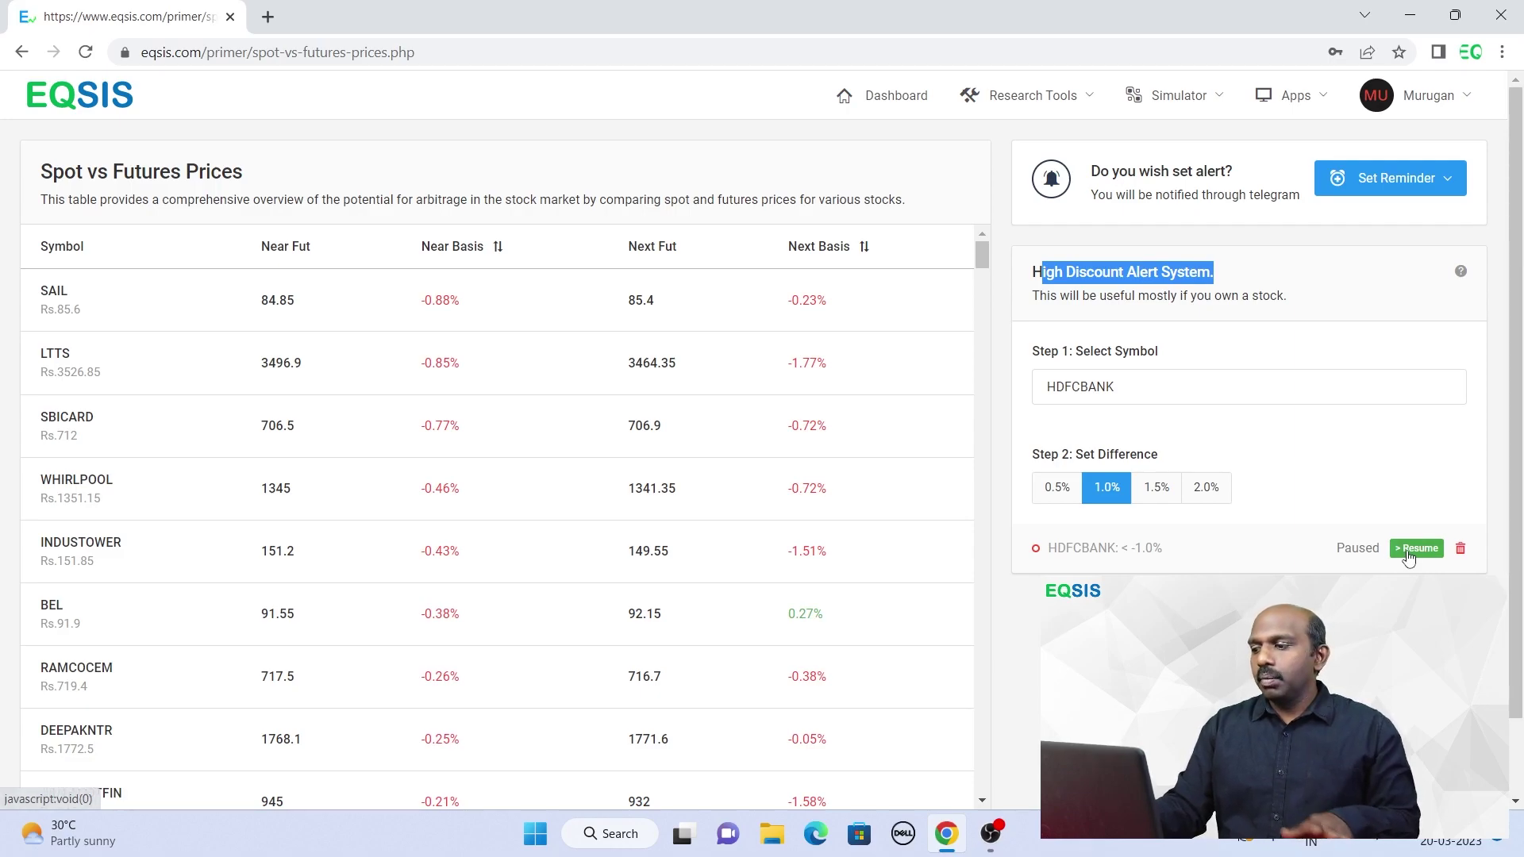
{"action": "left_click", "coordinate": [1419, 549]}
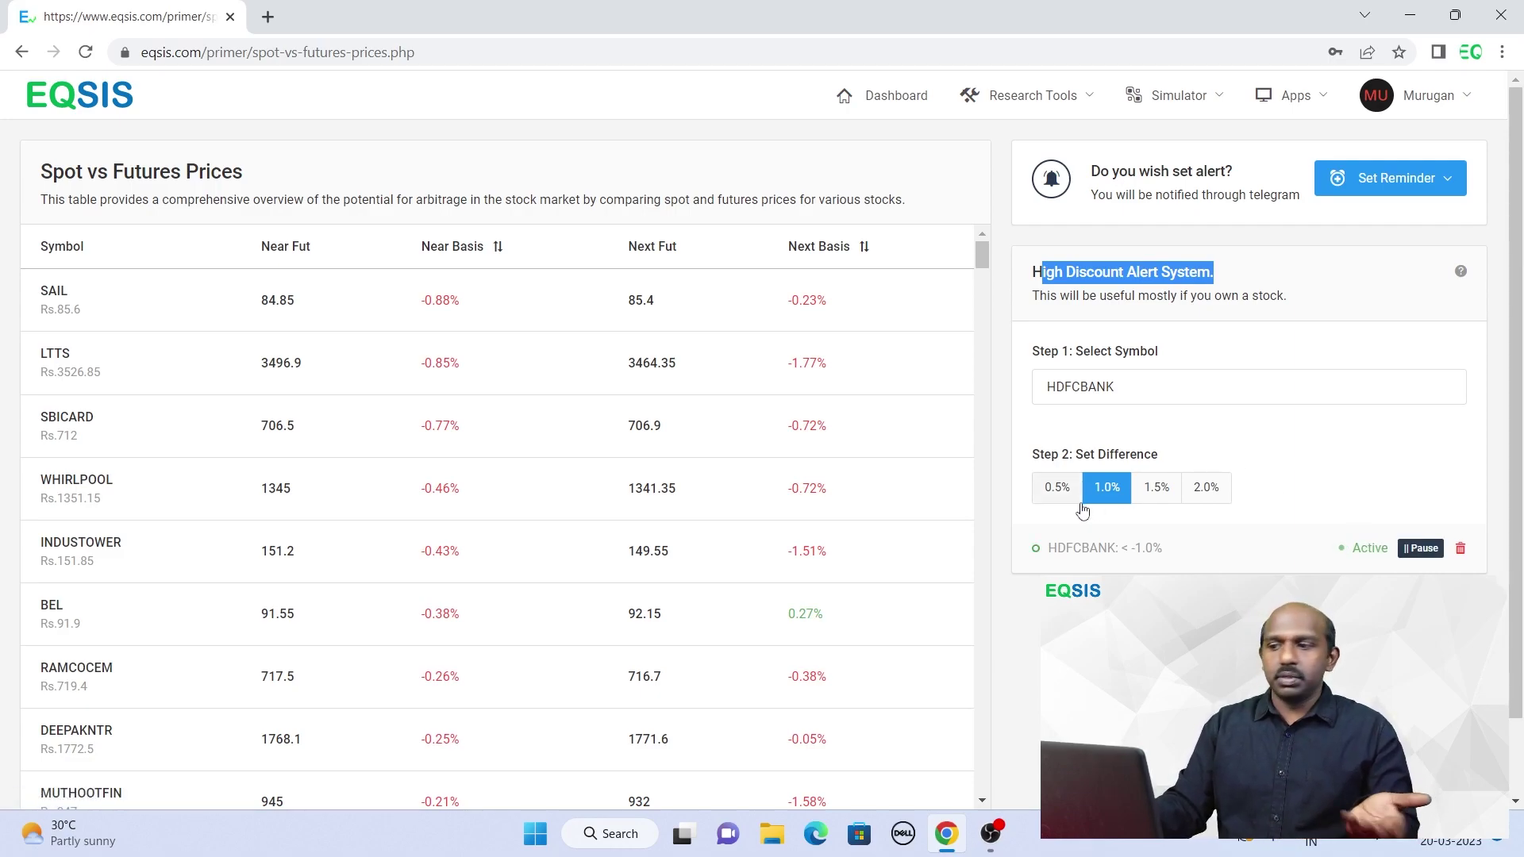
{"action": "left_click_drag", "start_coordinate": [1129, 388], "coordinate": [1036, 391]}
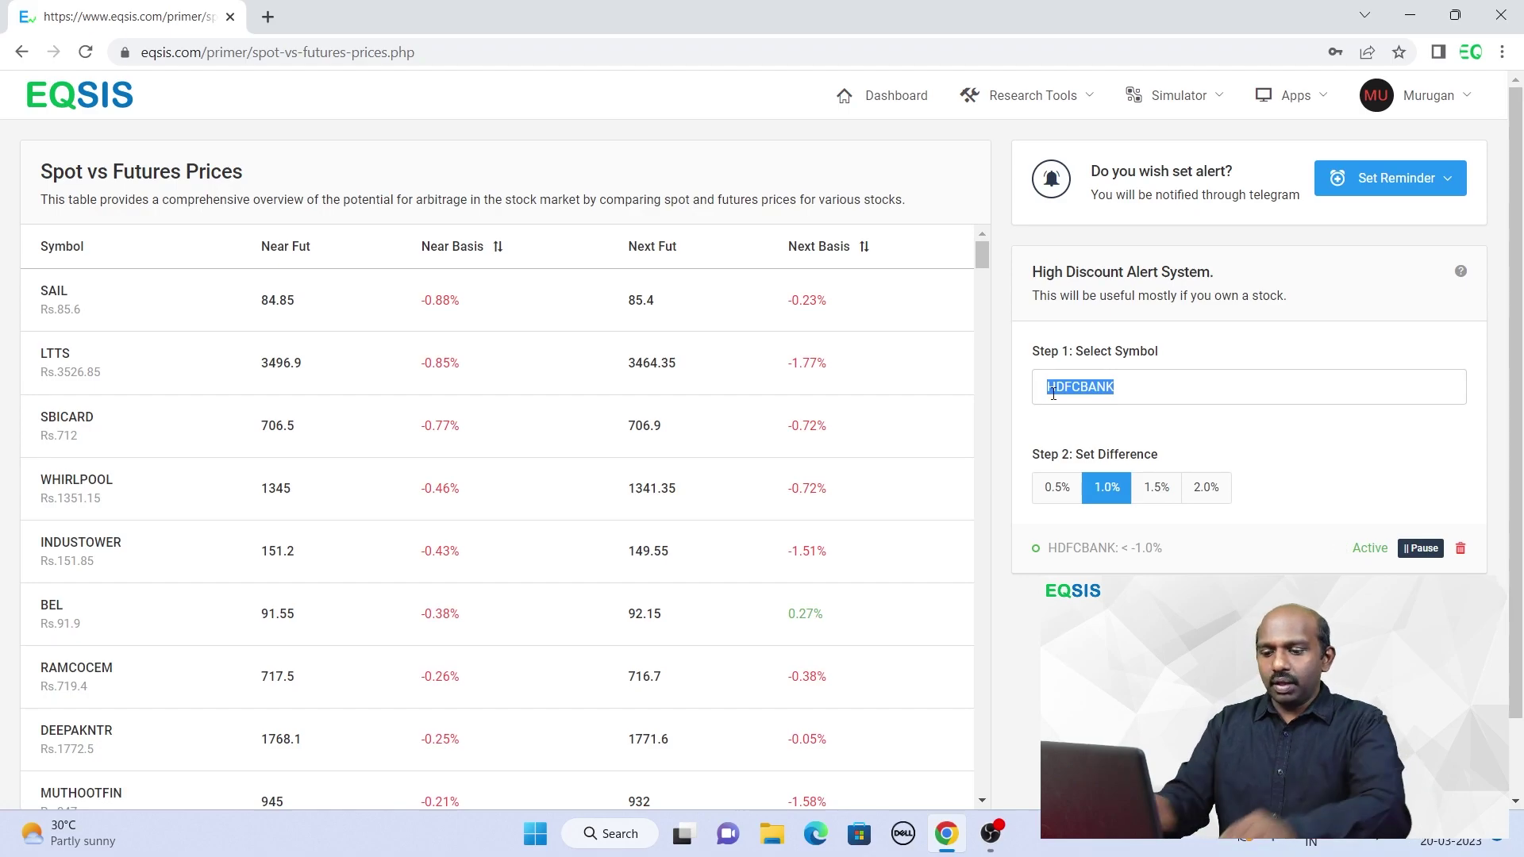
{"action": "type", "text": "tcs"}
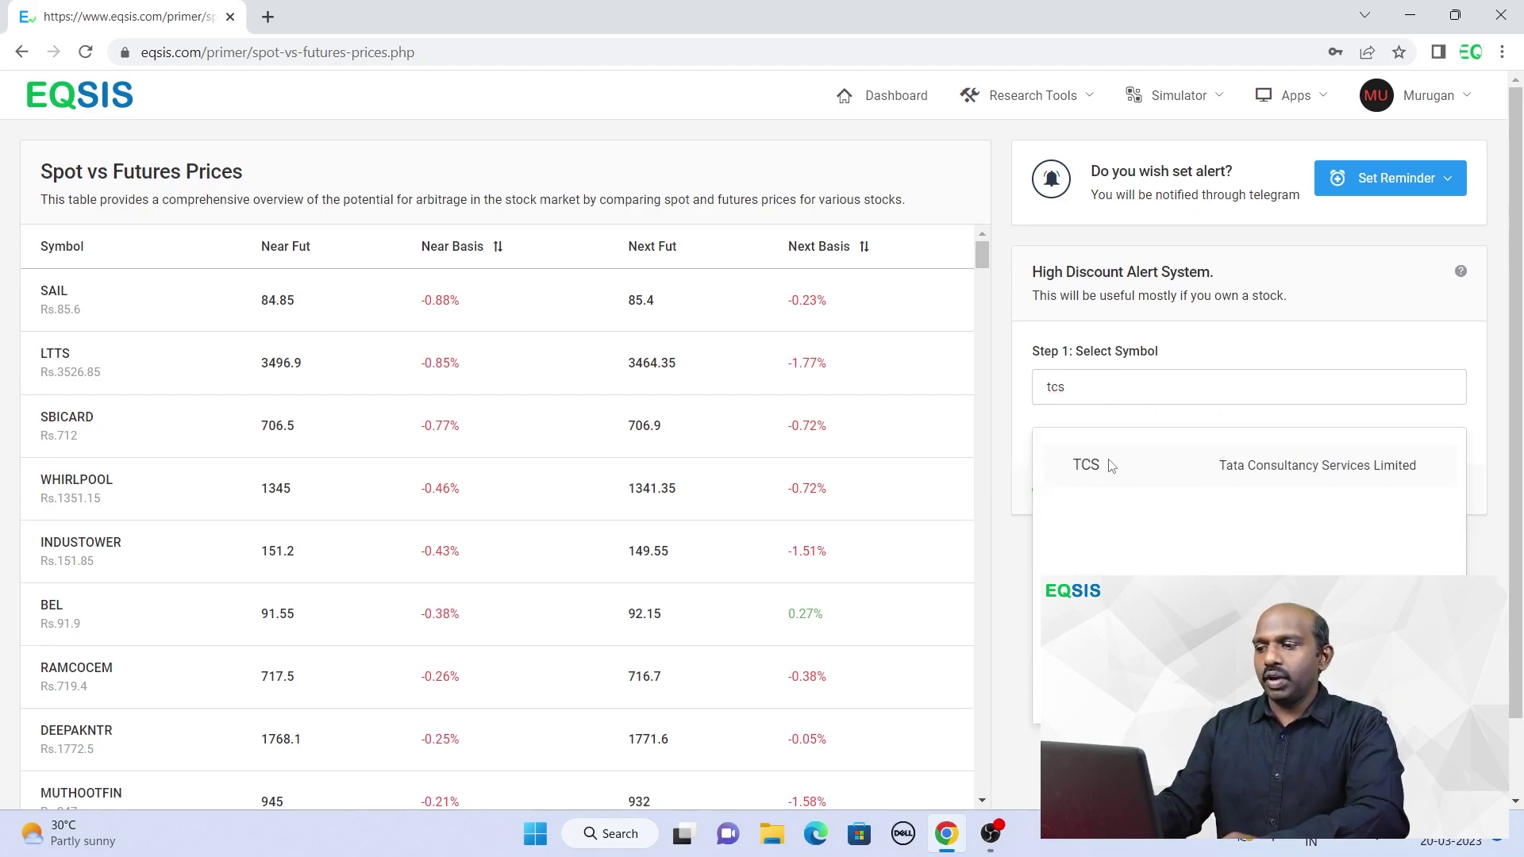
{"action": "left_click", "coordinate": [1111, 466]}
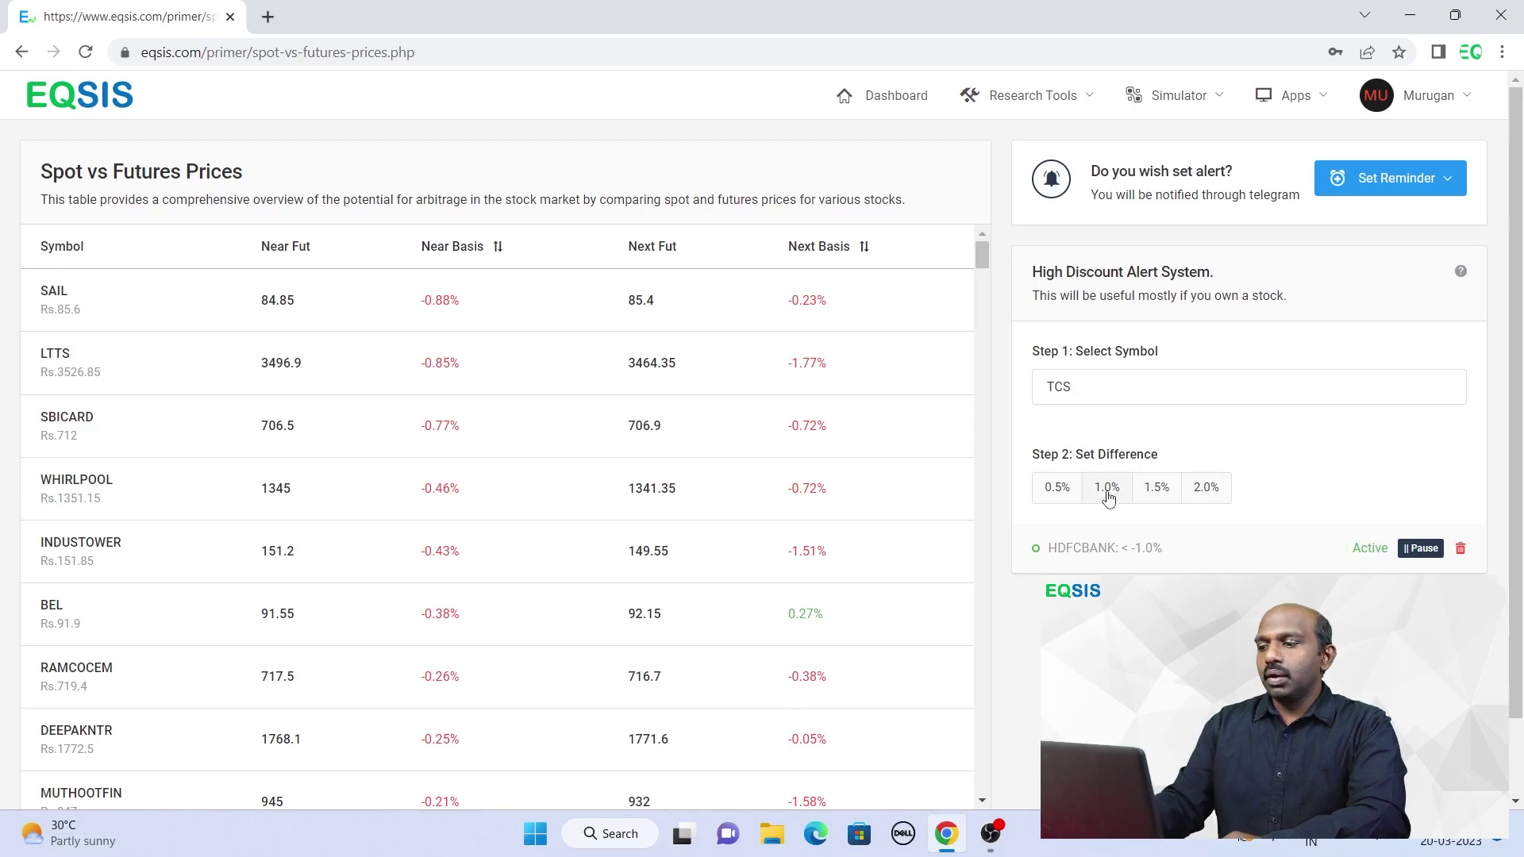
{"action": "left_click", "coordinate": [1108, 490]}
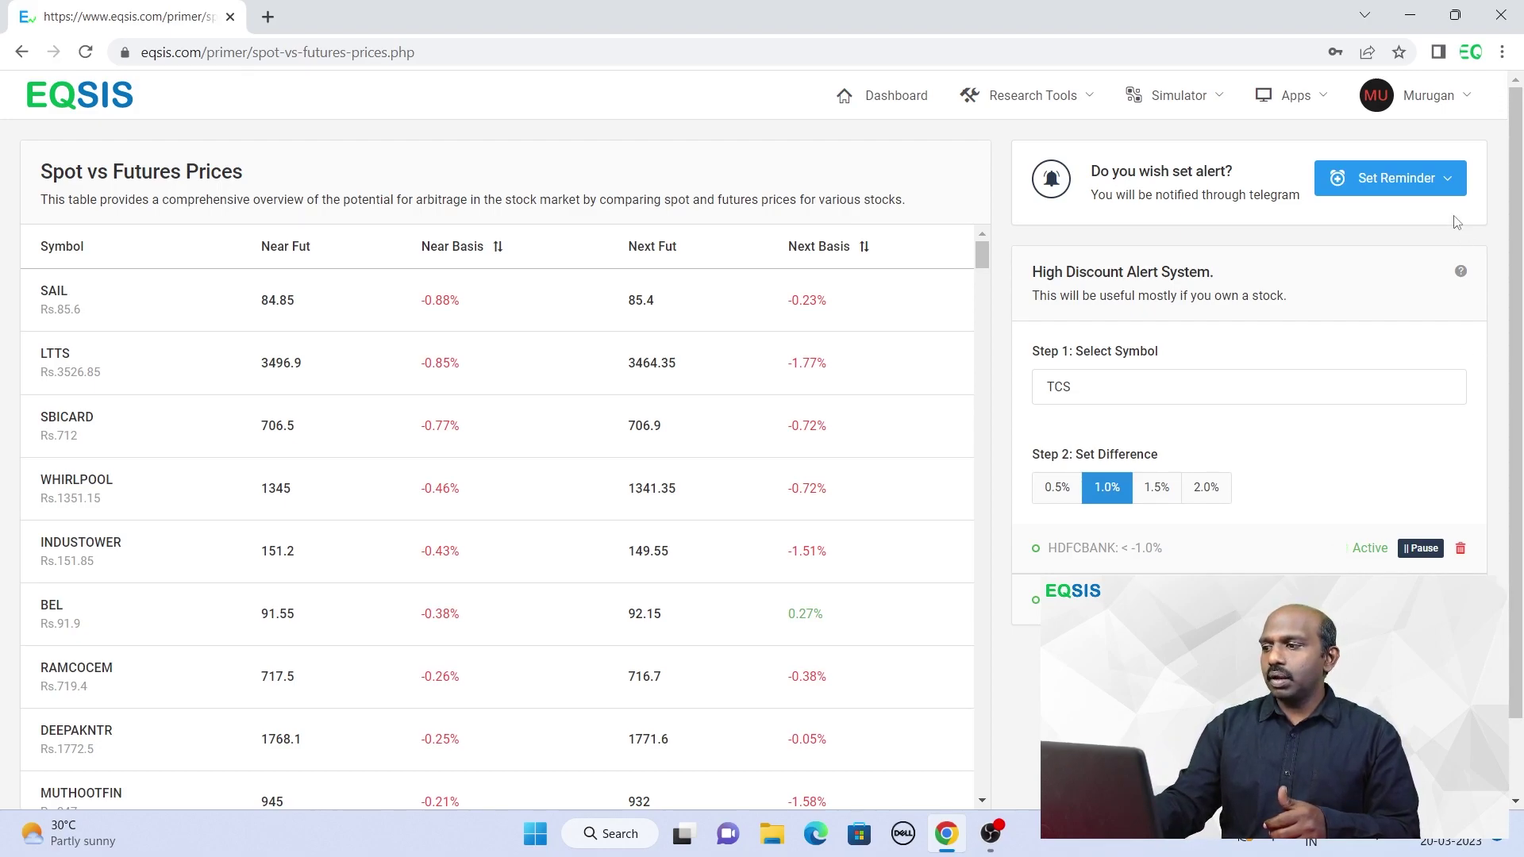
{"action": "left_click", "coordinate": [1391, 178]}
{"action": "left_click", "coordinate": [1401, 218]}
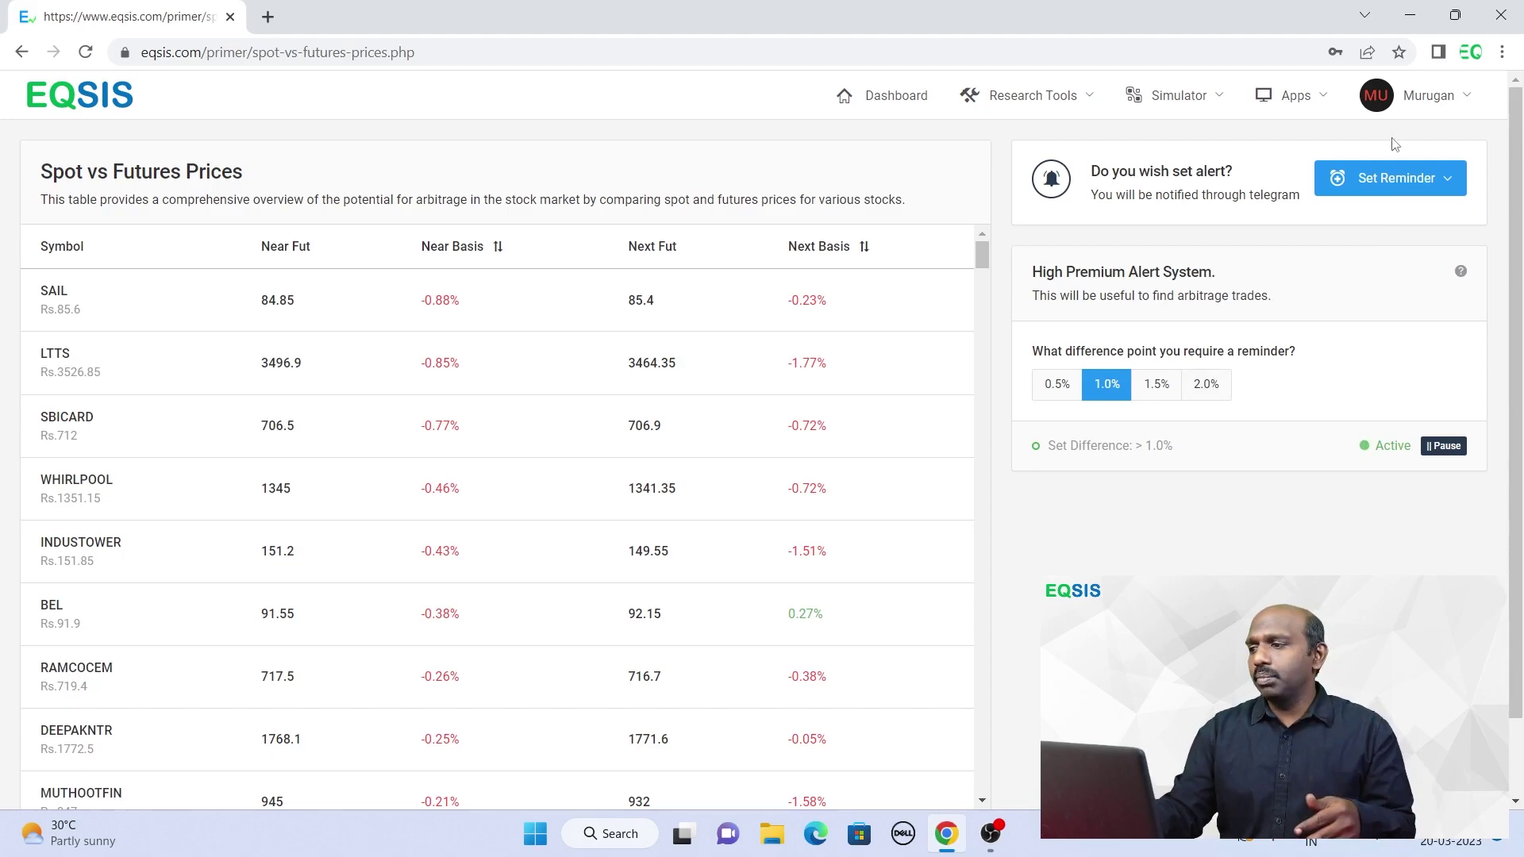
{"action": "left_click", "coordinate": [1399, 189]}
{"action": "left_click", "coordinate": [1405, 258]}
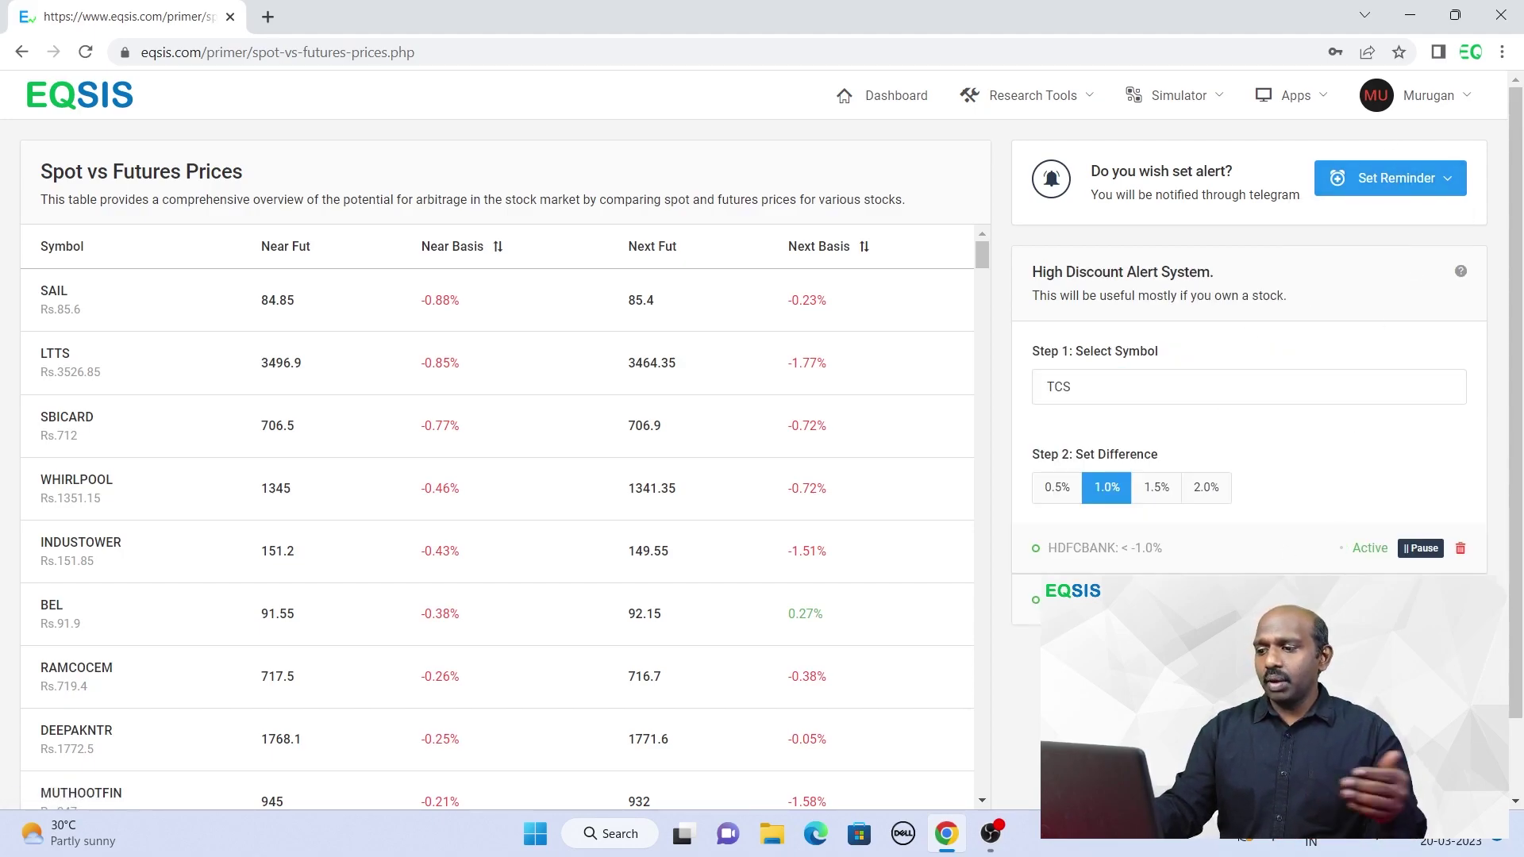